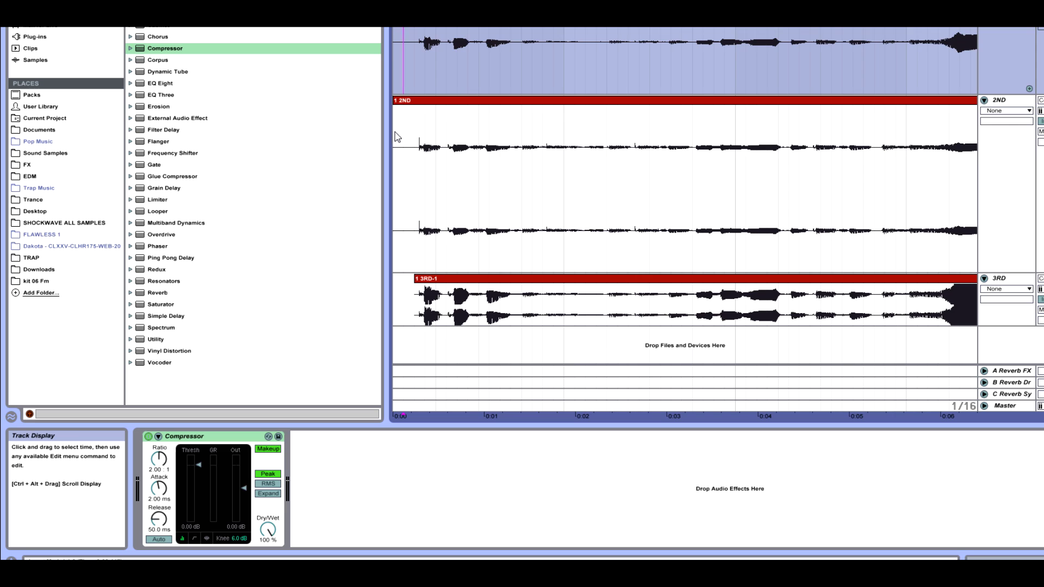
left_click(1006, 59)
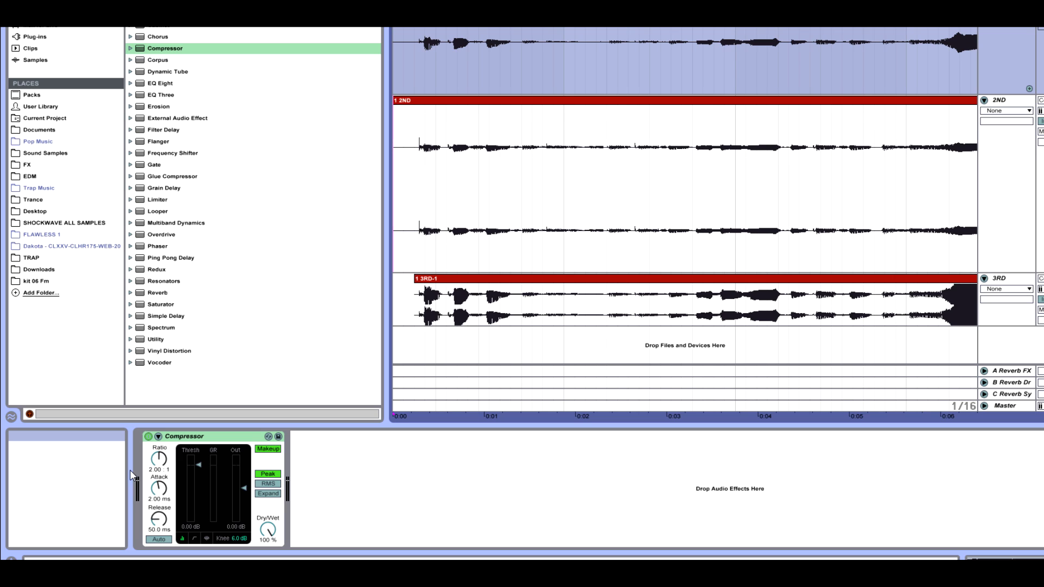
left_click(159, 462)
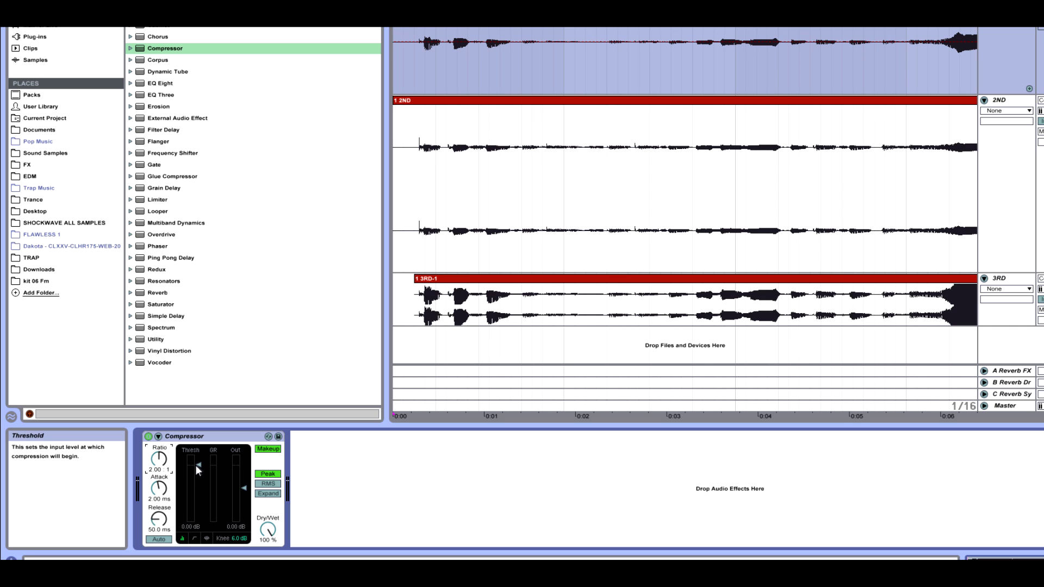
left_click(175, 438)
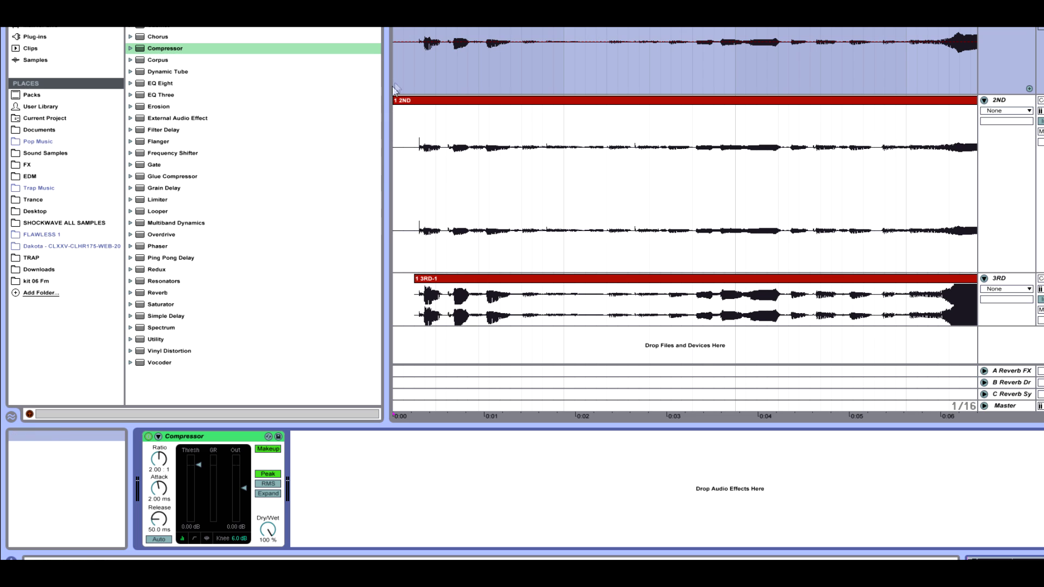
left_click(415, 73)
left_click(393, 71)
left_click(510, 437)
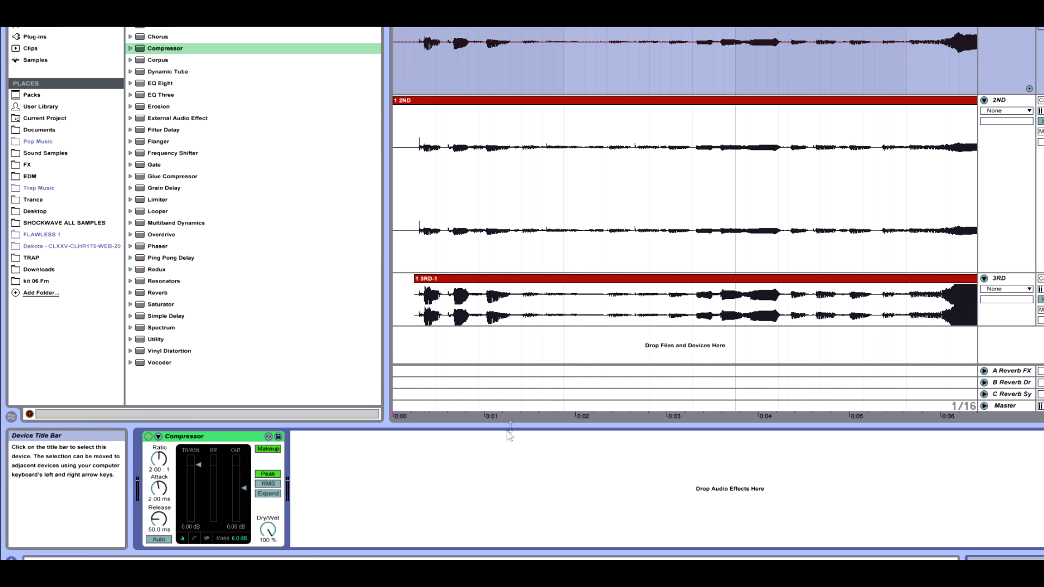
left_click(158, 461)
left_click(159, 489)
left_click(159, 520)
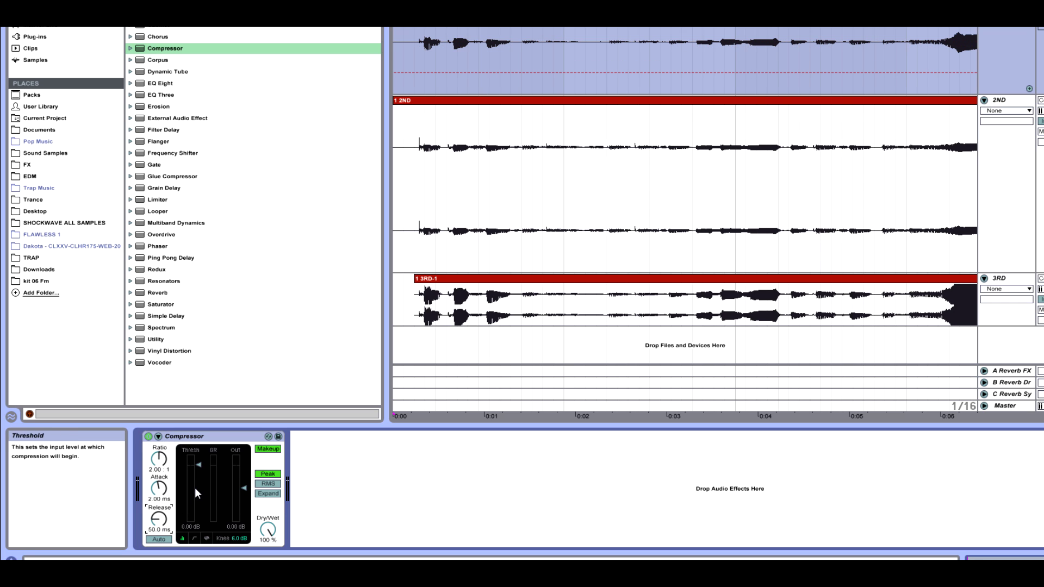
left_click(159, 459)
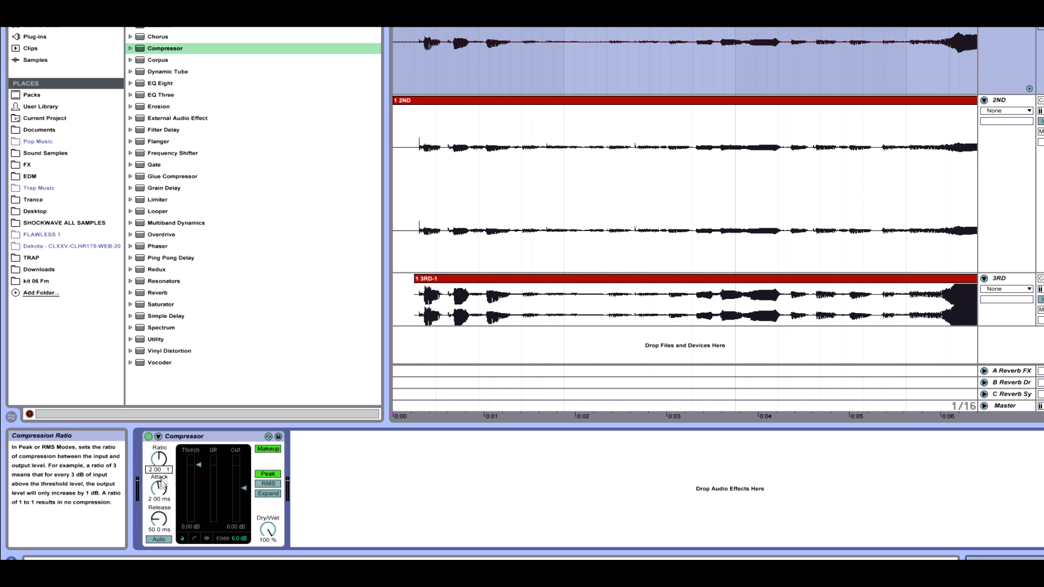
left_click(364, 476)
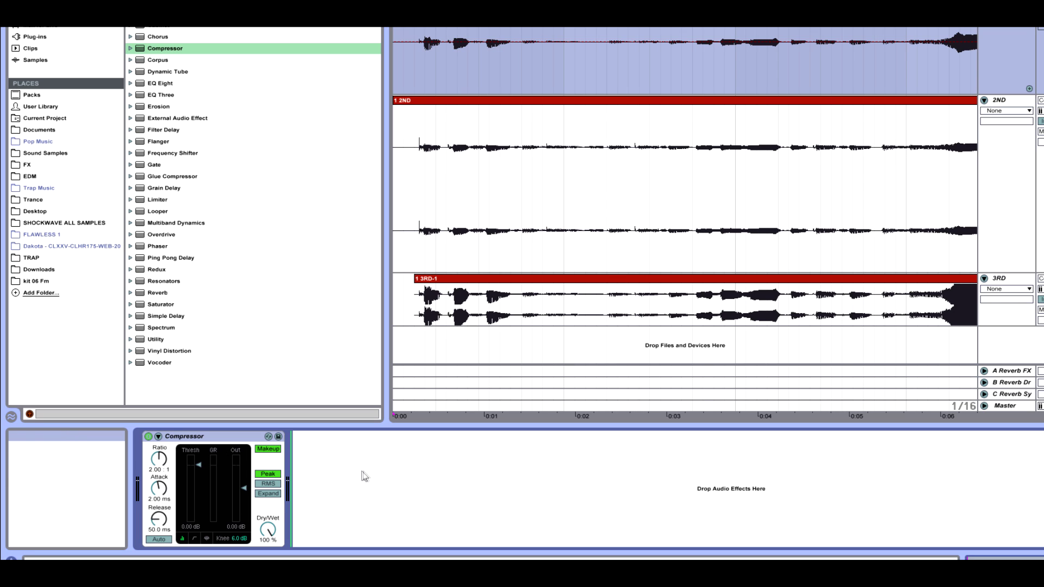
left_click(218, 440)
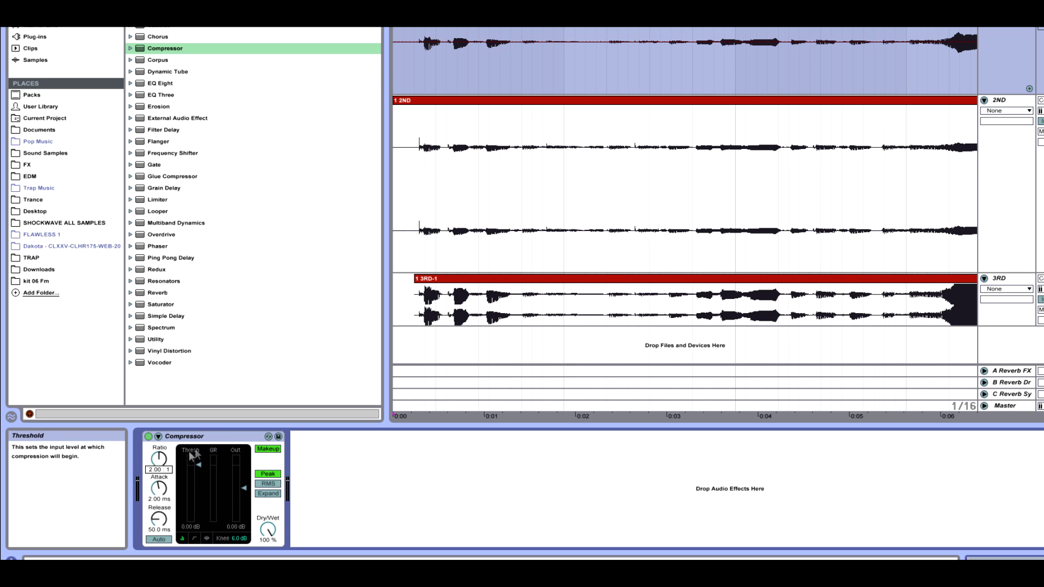
Step: Drag the vocal Compressor's Thresh slider down past -5.01 dB to -15.3 dB
left_click(197, 465)
left_click(165, 468)
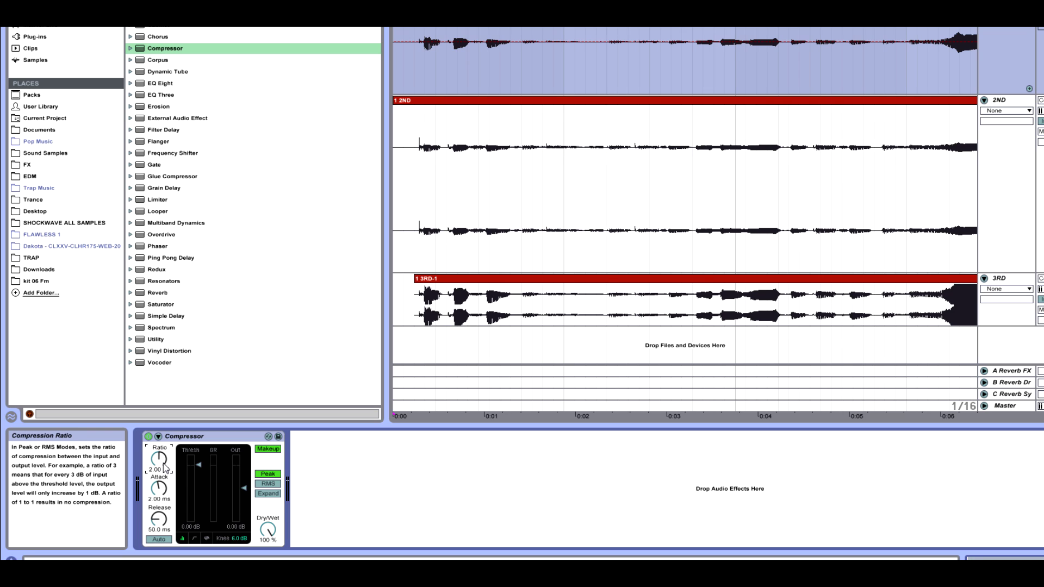
left_click_drag(201, 472, 201, 516)
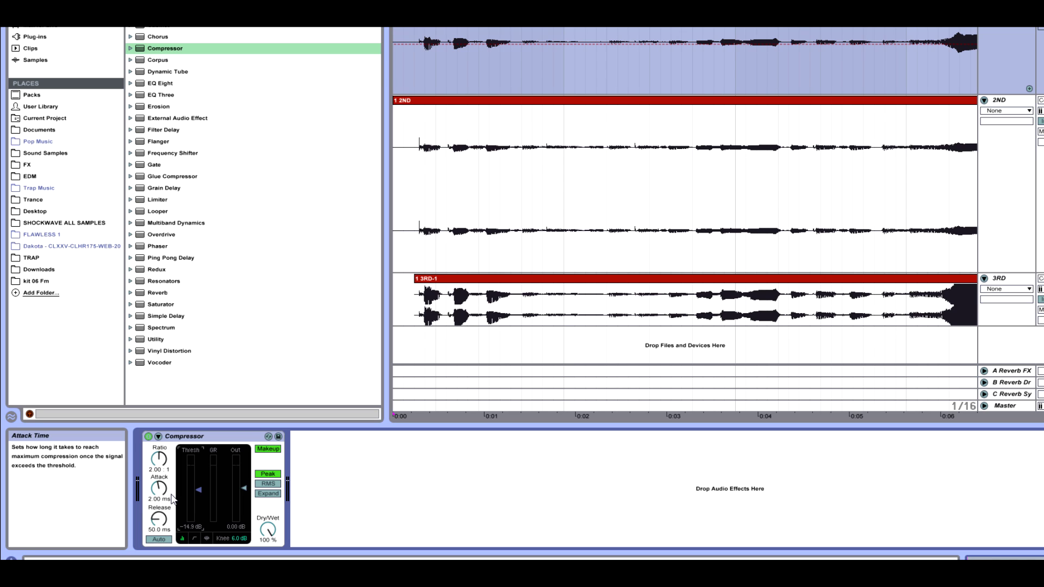
left_click_drag(191, 484, 191, 488)
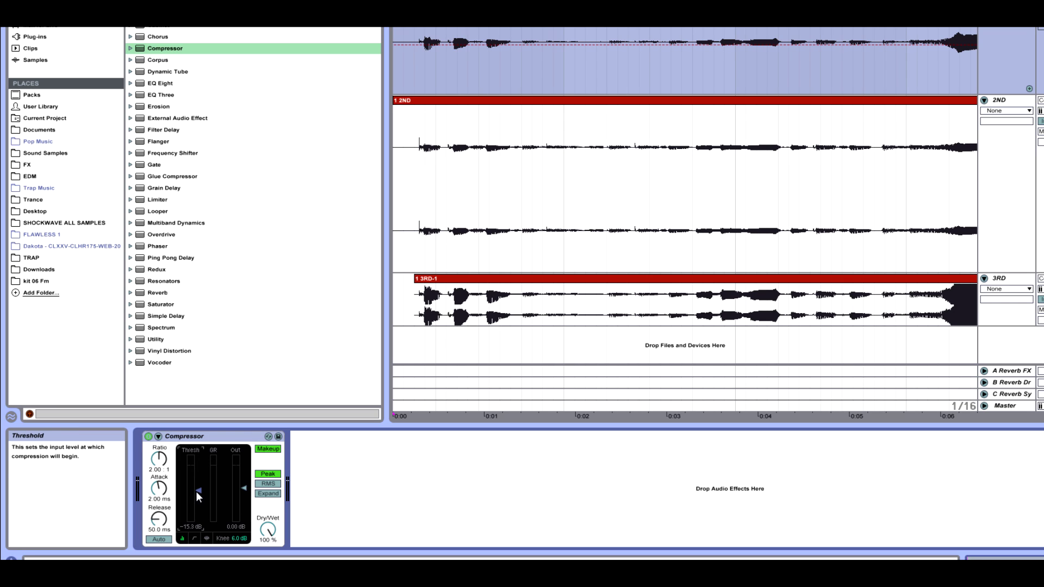
left_click(159, 465)
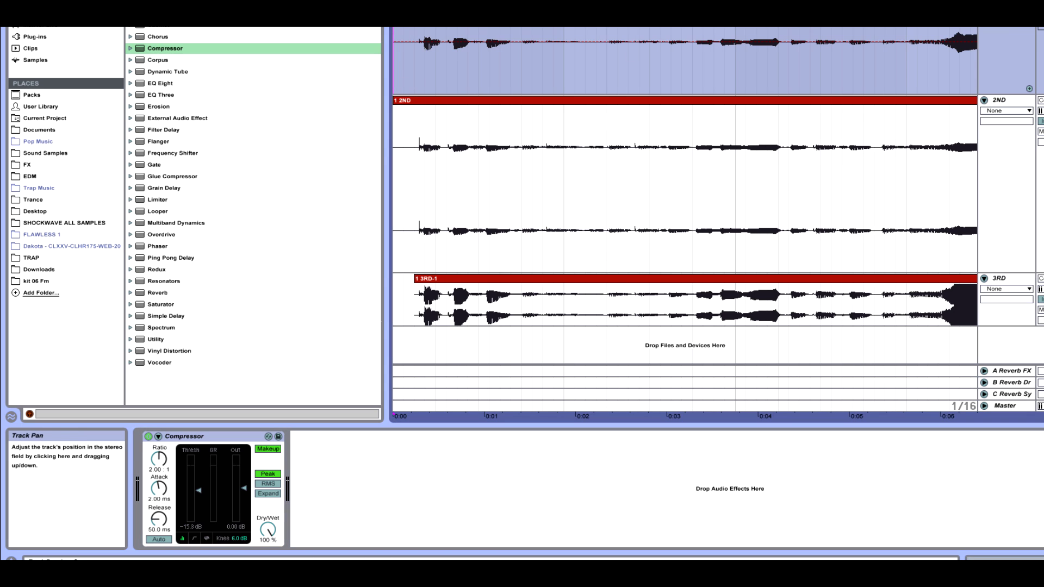
Step: Pull the threshold down to -37.6 dB and play the vocals from the top track's start point
left_click_drag(198, 490, 199, 510)
left_click(161, 460)
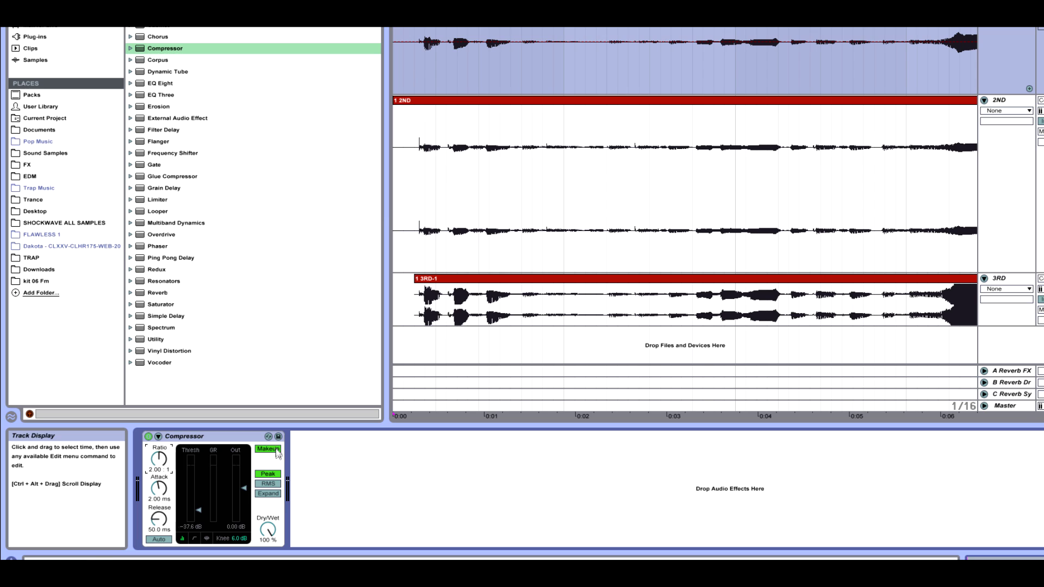
key("space")
key("space")
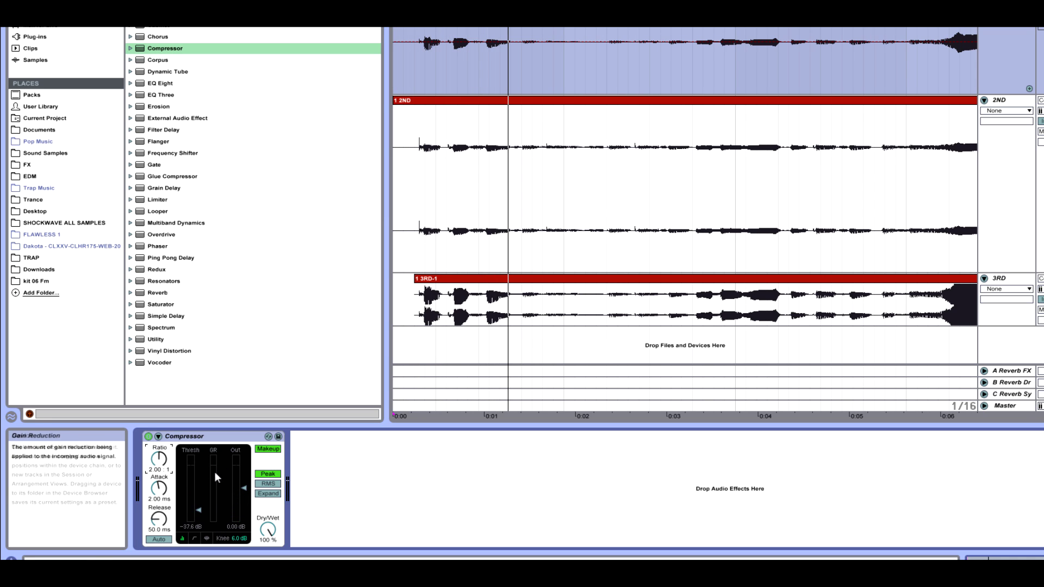
key("space")
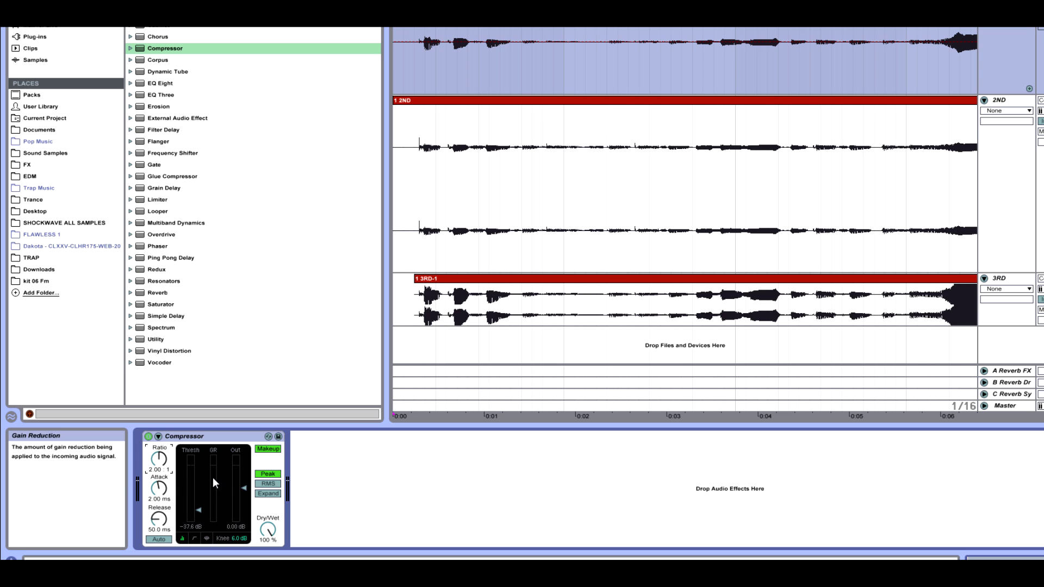
left_click(725, 50)
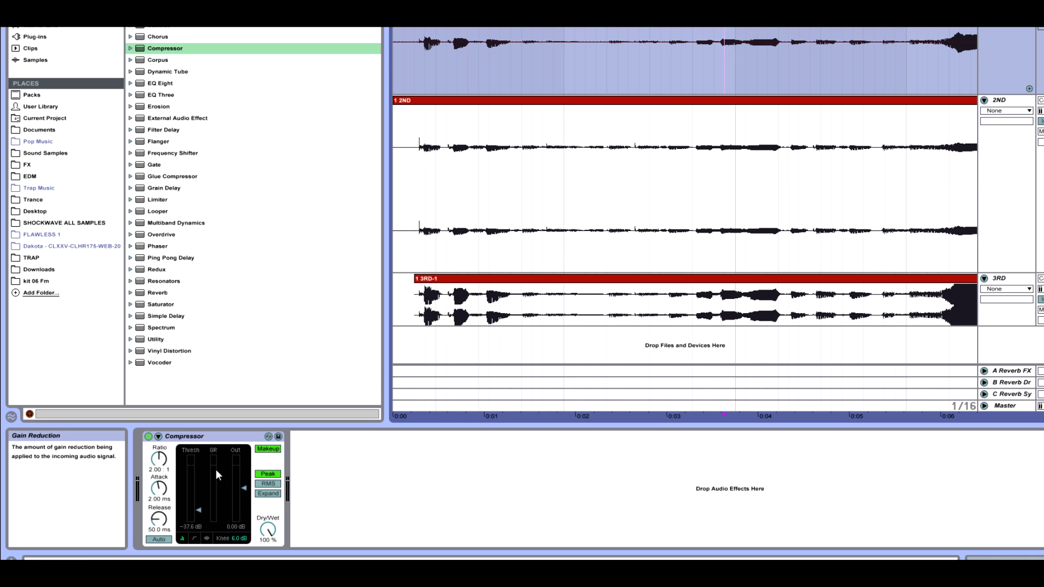
left_click_drag(768, 16, 740, 11)
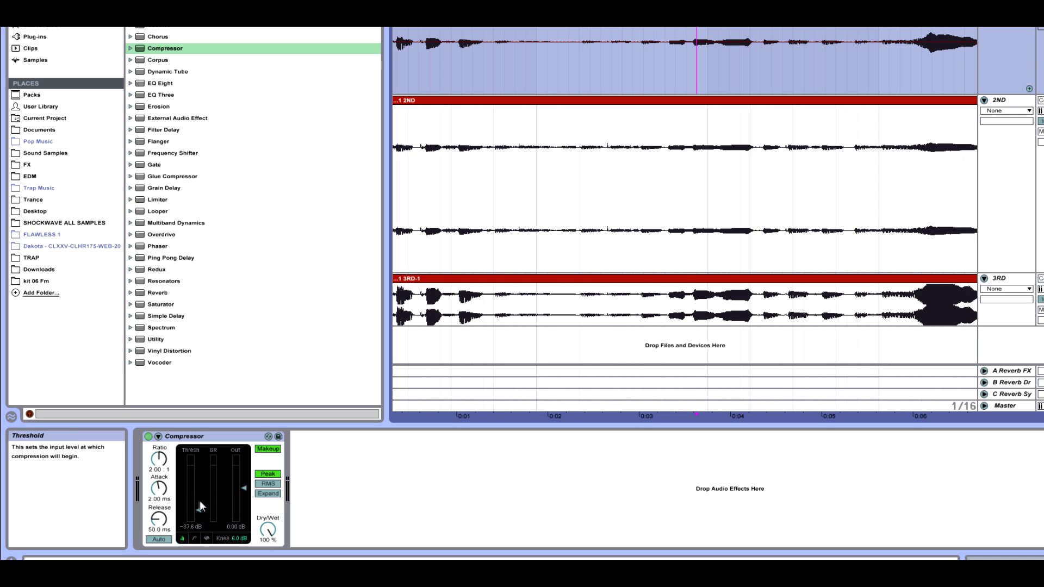
Step: Push the Compressor ratio up to inf:1 and play the vocals from 0:00
left_click(159, 461)
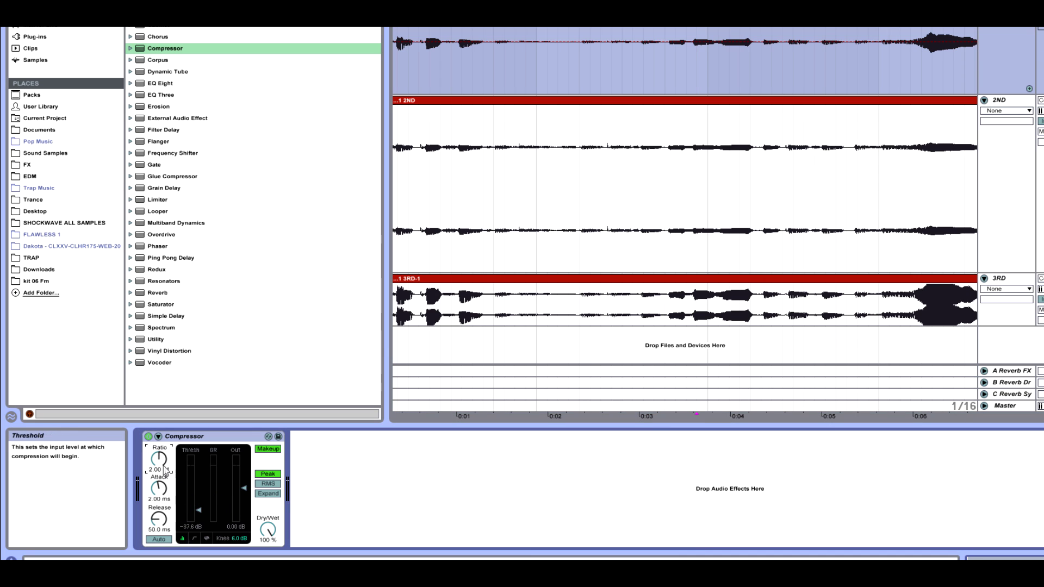
left_click_drag(159, 462, 159, 444)
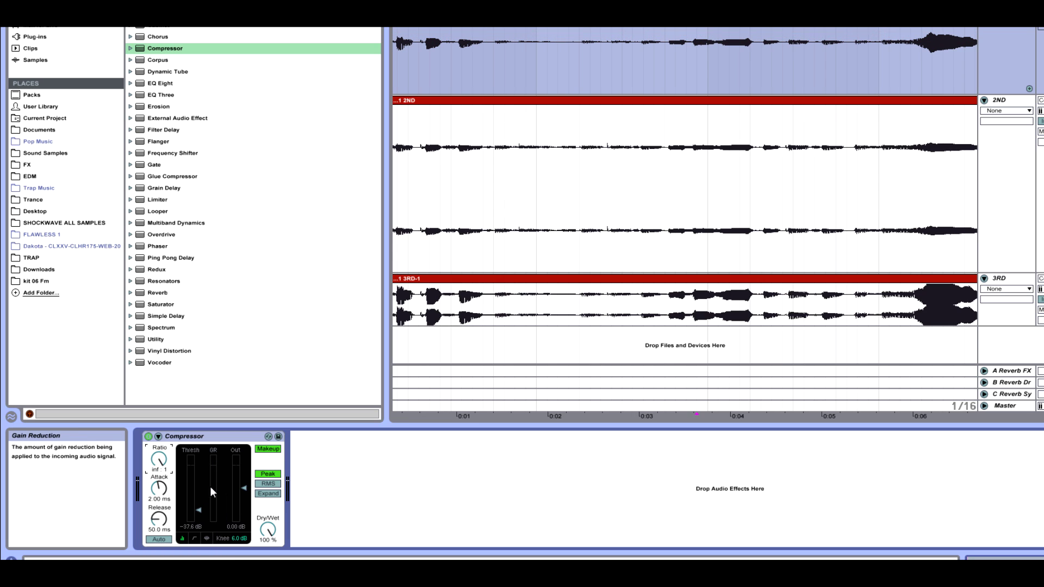
left_click_drag(429, 22, 429, 6)
left_click(399, 70)
key("space")
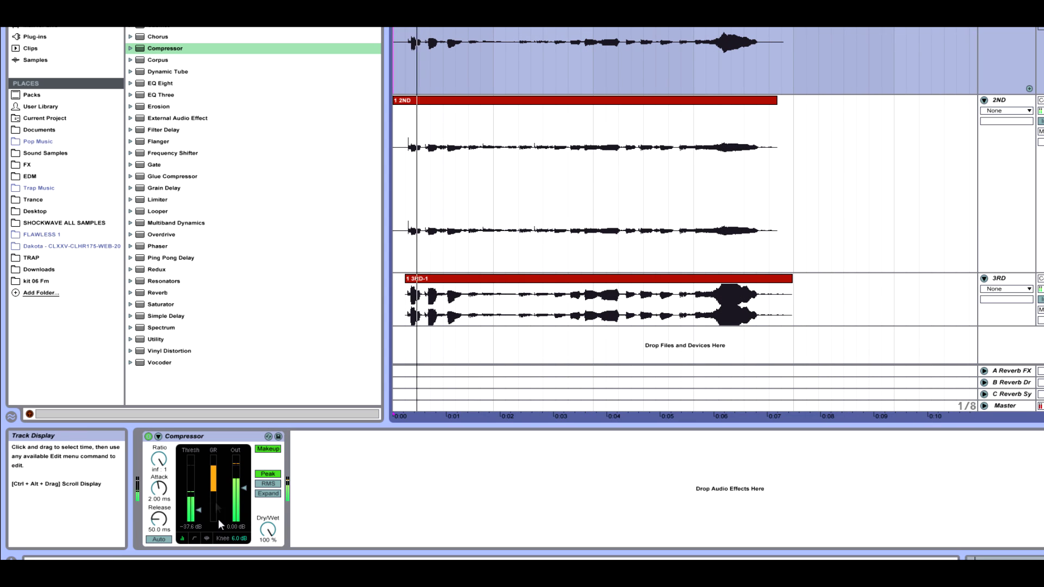
Step: Turn Makeup gain off, stop playback, and bring the ratio back to about 2:1
left_click(262, 449)
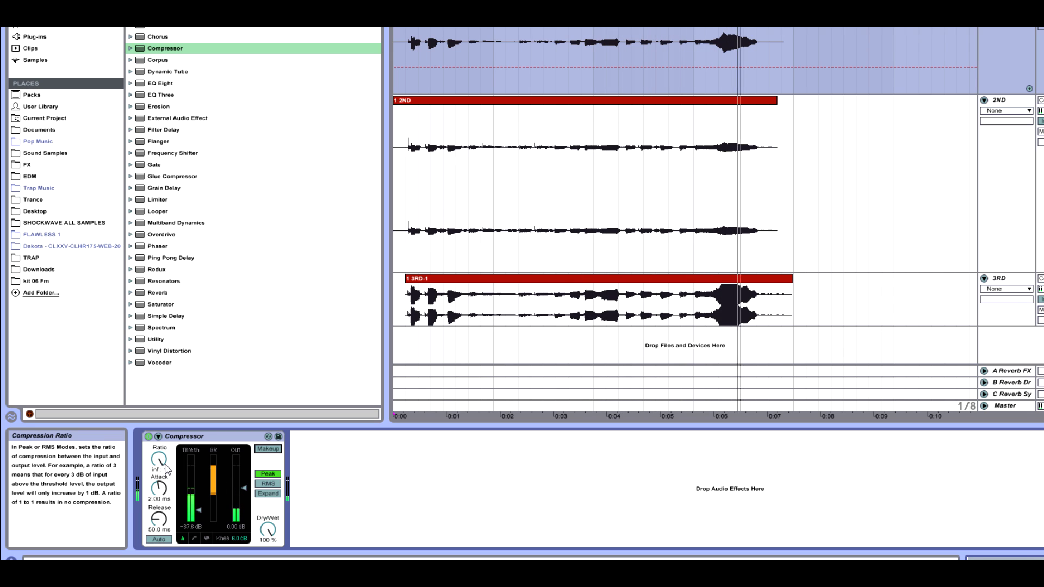
key("space")
left_click_drag(159, 459, 159, 489)
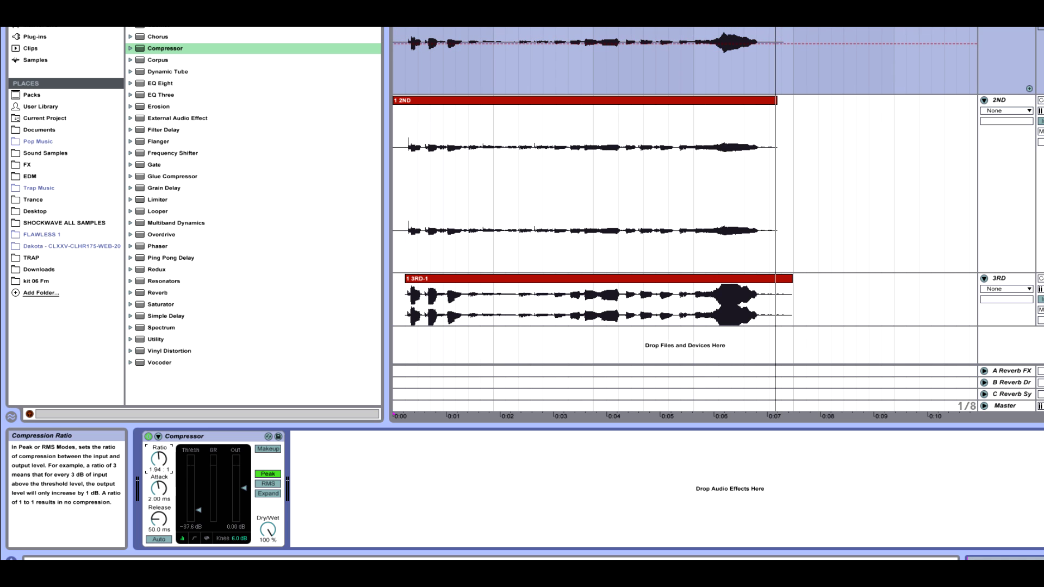
left_click_drag(159, 460, 159, 459)
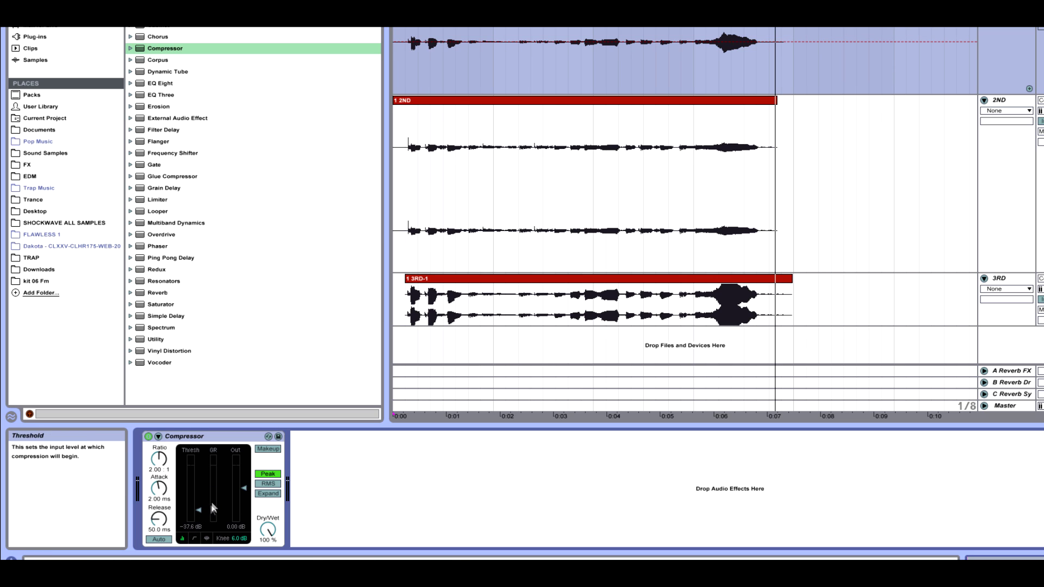
Step: Adjust the Compressor's Attack knob, leaving it at 0.22 ms
left_click(158, 488)
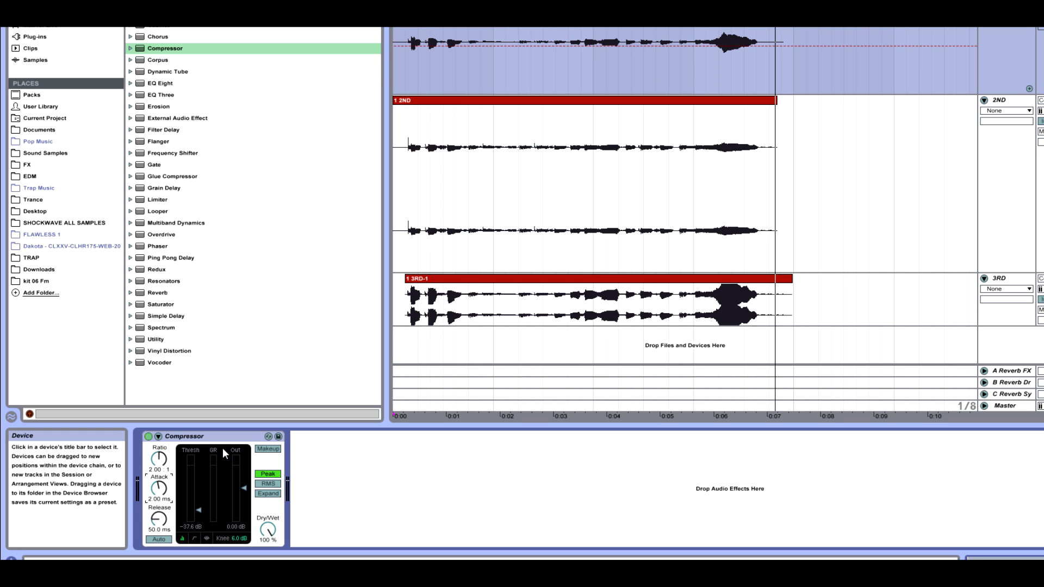
mouse_move(159, 487)
left_mouse_down()
mouse_move(158, 475)
mouse_move(158, 494)
left_mouse_up()
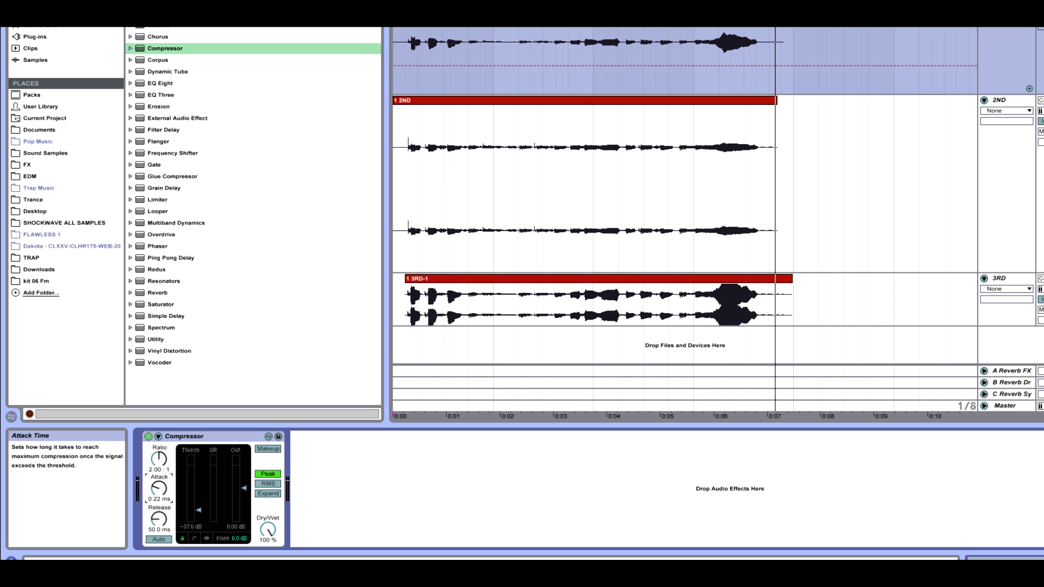
Step: Raise the attack to 2.63 ms and play the vocals with the activity view shown
left_click_drag(158, 488, 159, 484)
left_click(207, 537)
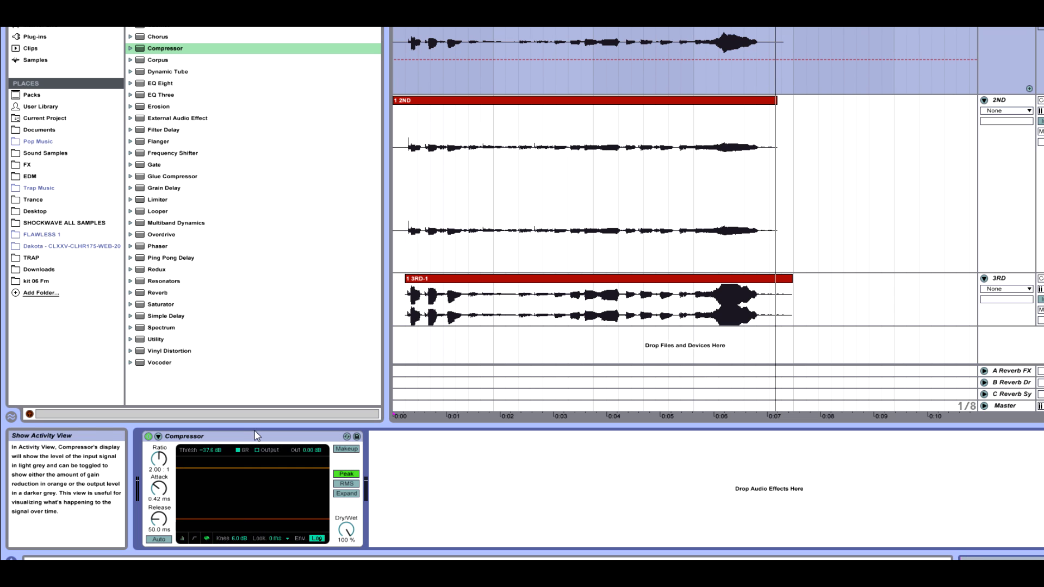
left_click(182, 539)
left_click_drag(159, 489, 159, 478)
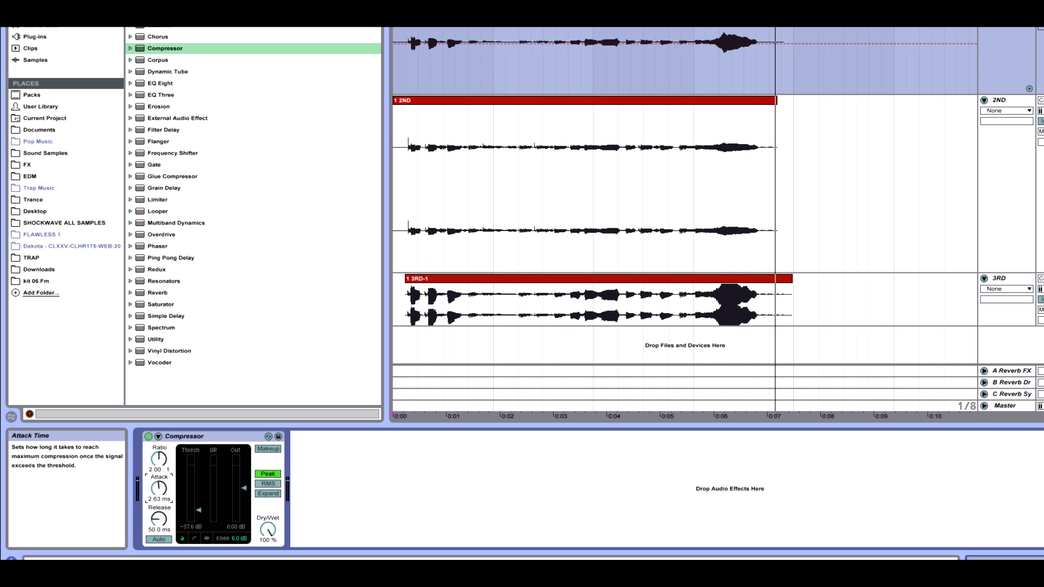
key("space")
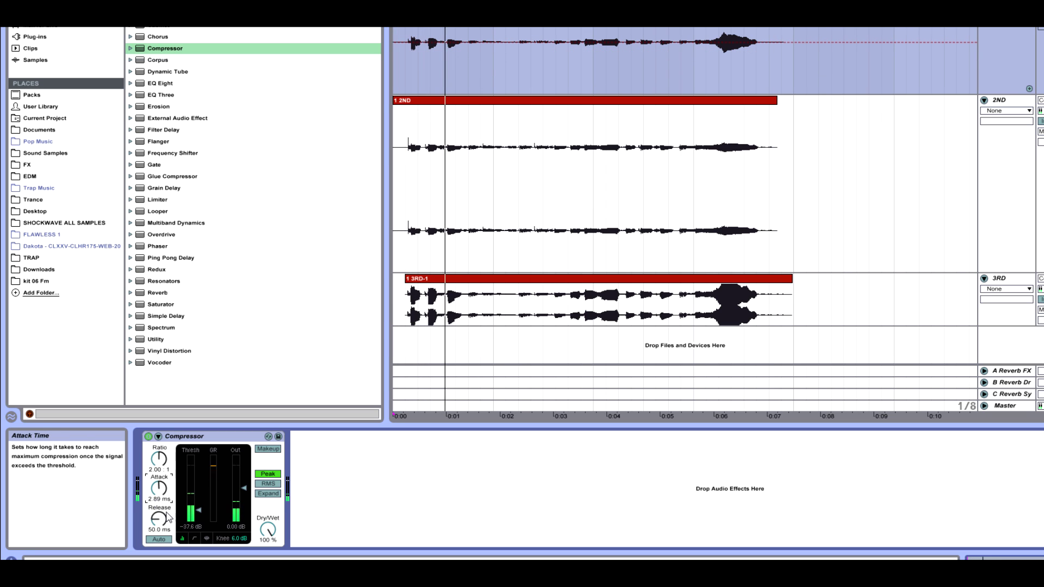
left_click(207, 538)
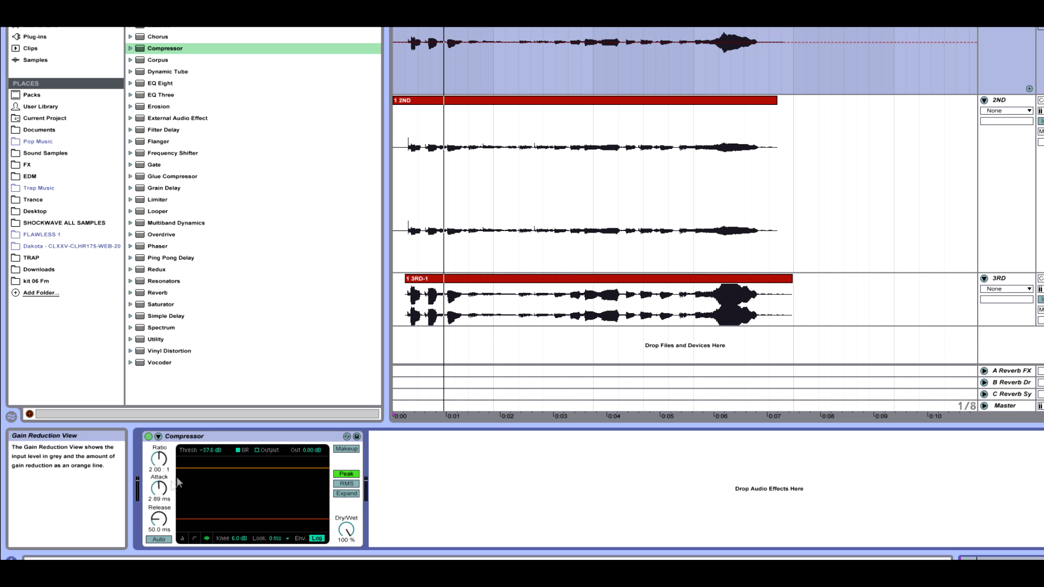
Step: Sweep the attack up to about 1 s, settle near 1.06 ms, and return to the meter view
left_click_drag(159, 487, 159, 447)
key("space")
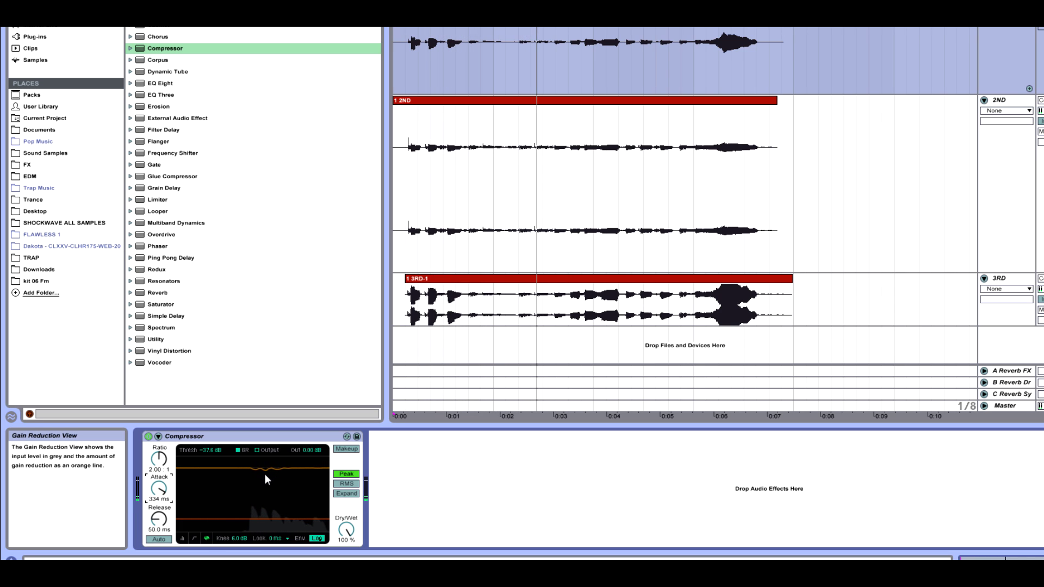
left_click_drag(159, 488, 159, 498)
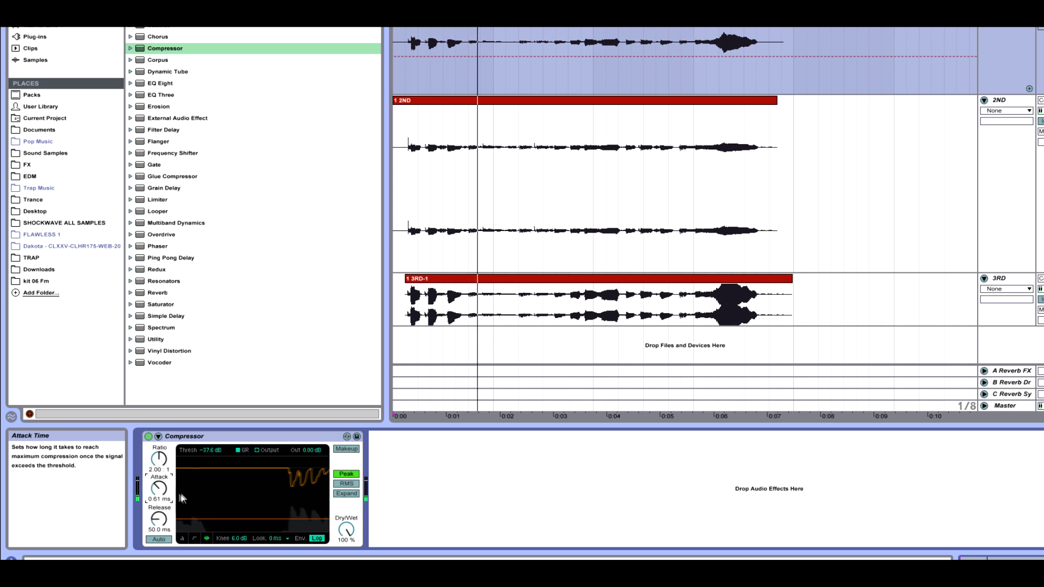
left_click_drag(157, 491, 157, 446)
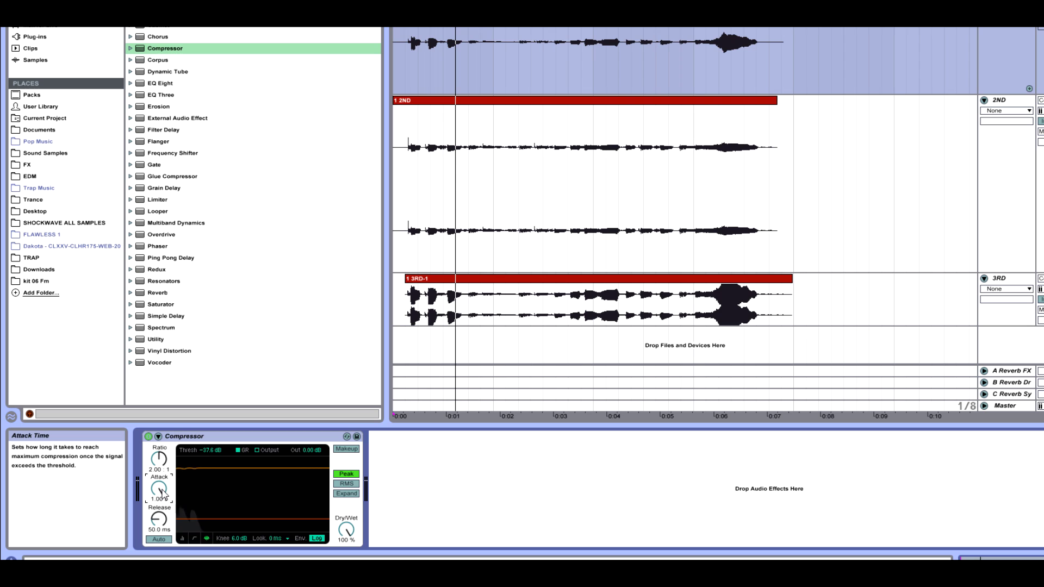
left_click_drag(163, 491, 163, 492)
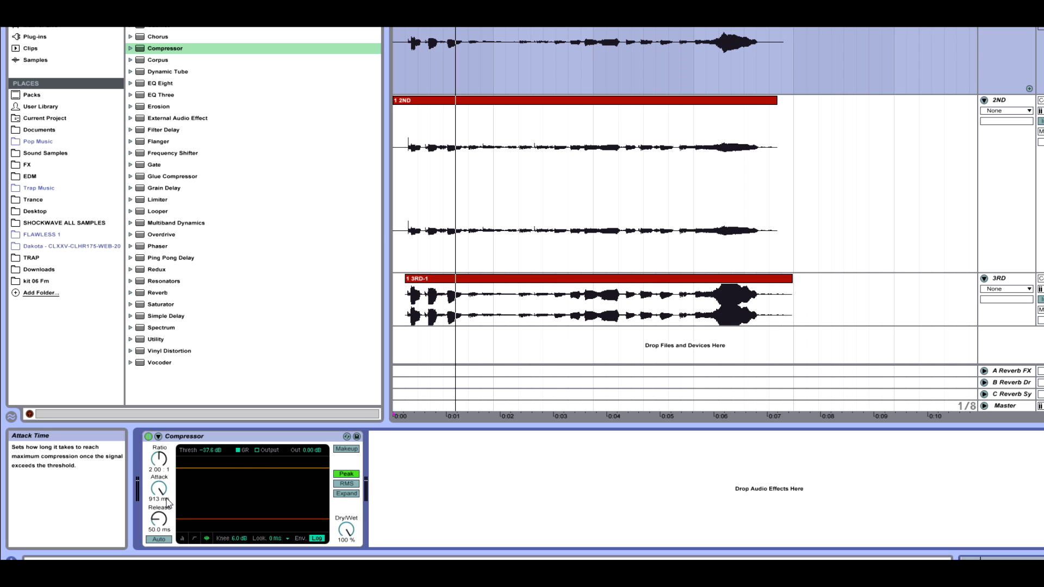
left_click_drag(167, 503, 166, 476)
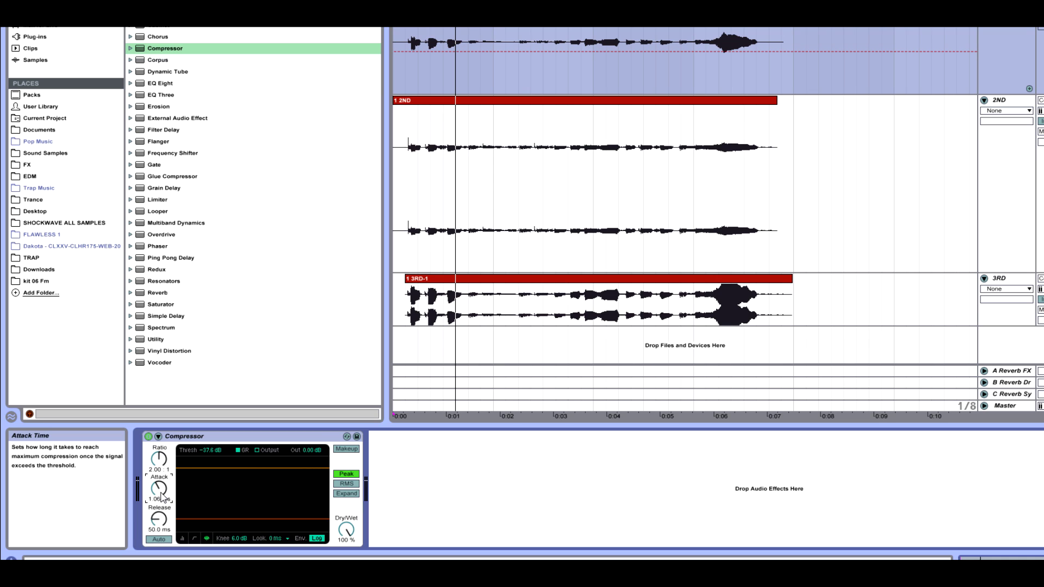
left_click(182, 538)
Step: Try Compressor release times of about 685 ms, 1.00 ms and 478 ms
left_click(181, 438)
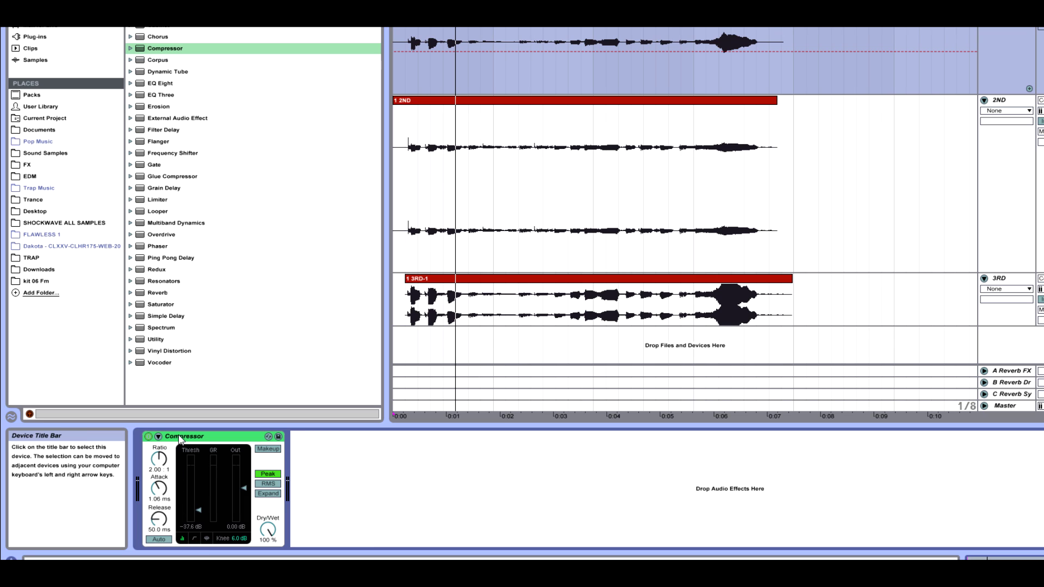
mouse_move(159, 519)
left_mouse_down()
mouse_move(158, 486)
mouse_move(153, 528)
mouse_move(159, 502)
left_mouse_up()
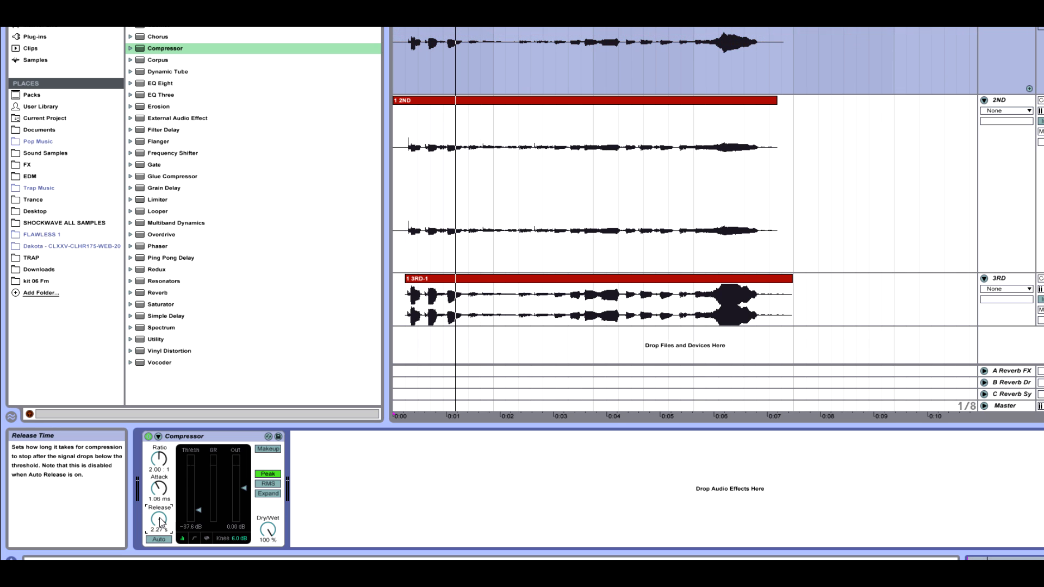
left_click_drag(160, 522, 160, 524)
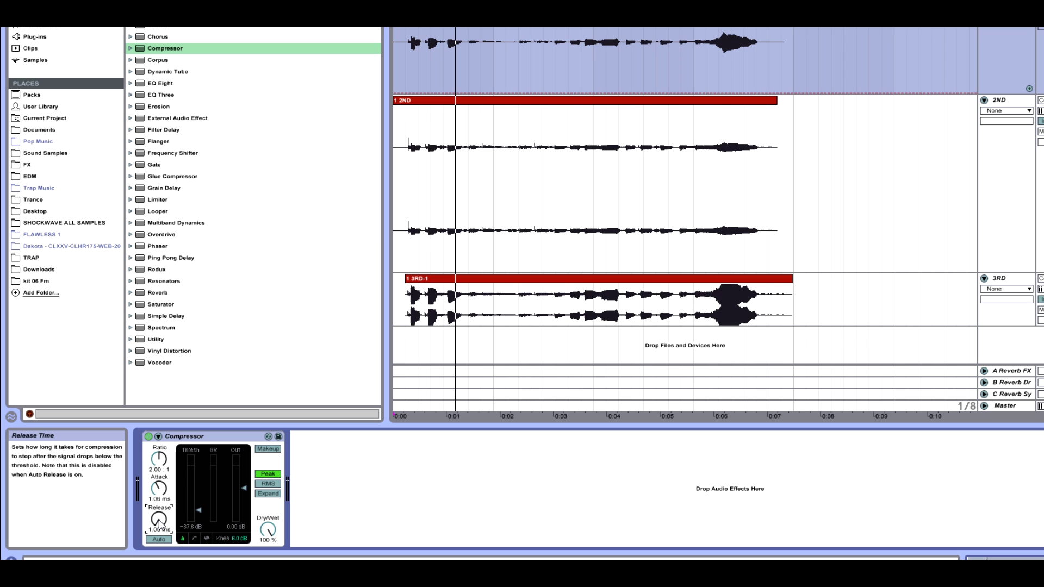
left_click_drag(160, 524, 159, 481)
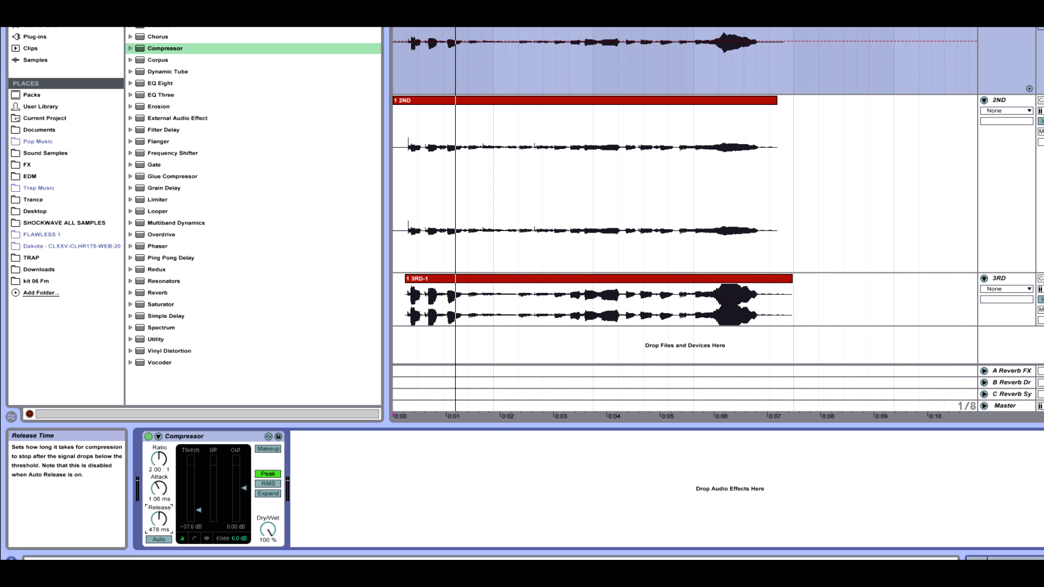
Step: Audition the vocals in activity view while bringing the release from 985 ms down to 15.5 ms
left_click(207, 539)
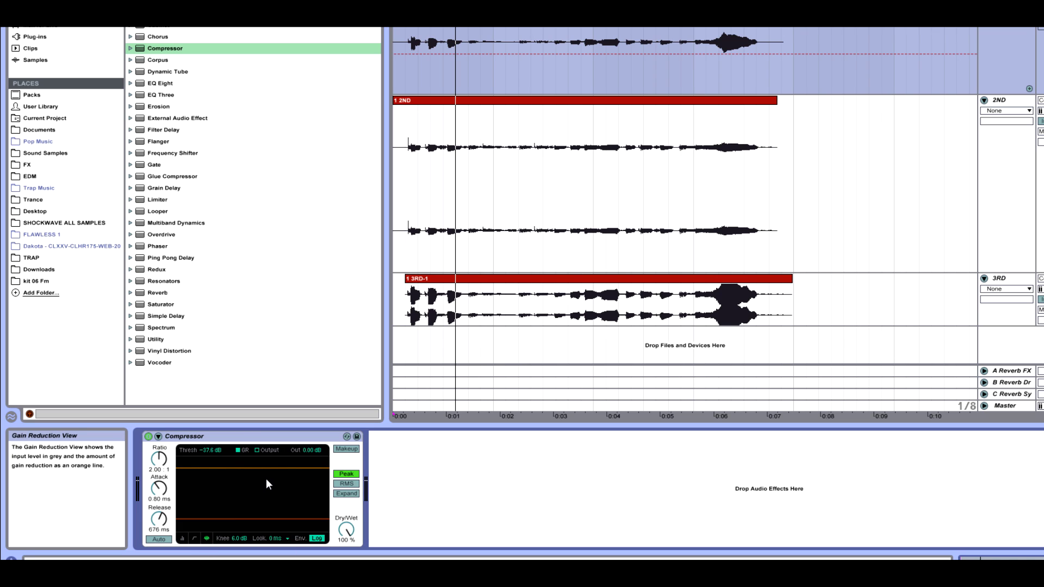
left_click_drag(159, 519, 162, 489)
key("space")
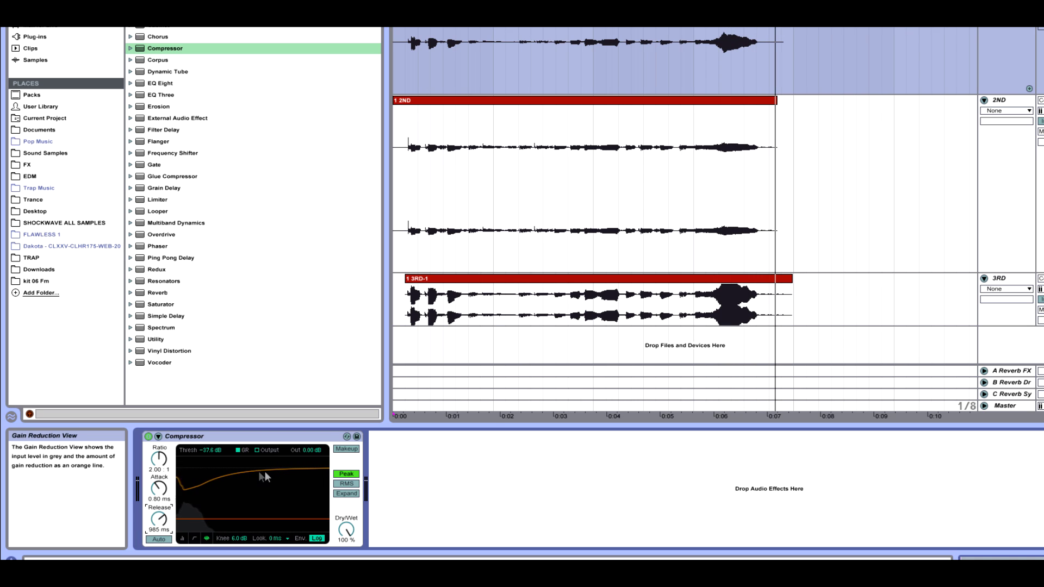
left_click_drag(168, 520, 168, 560)
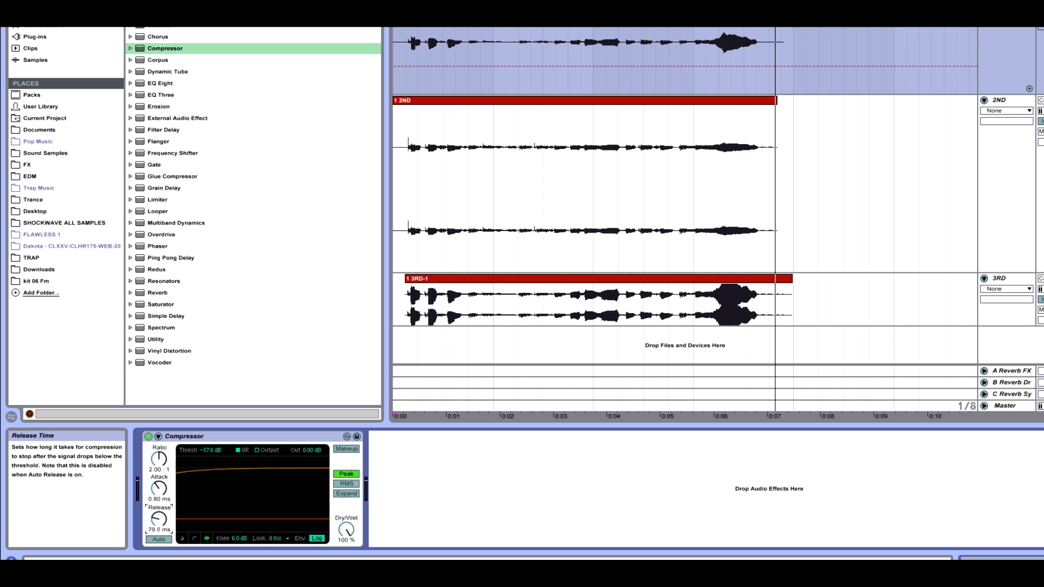
left_click_drag(165, 522, 165, 529)
key("space")
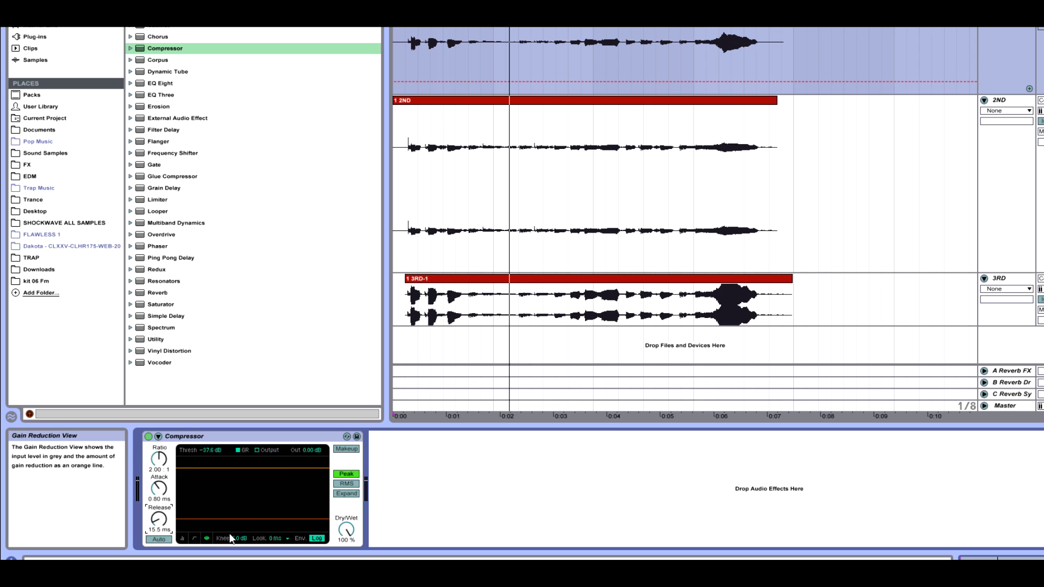
left_click(182, 539)
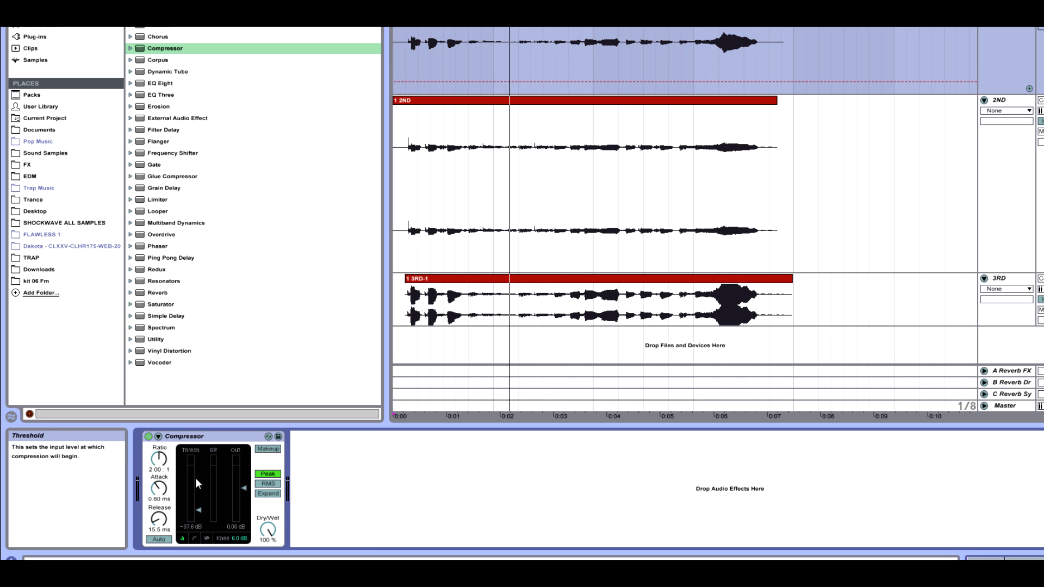
Step: Toggle the Compressor's Auto release on and back off
left_click(161, 478)
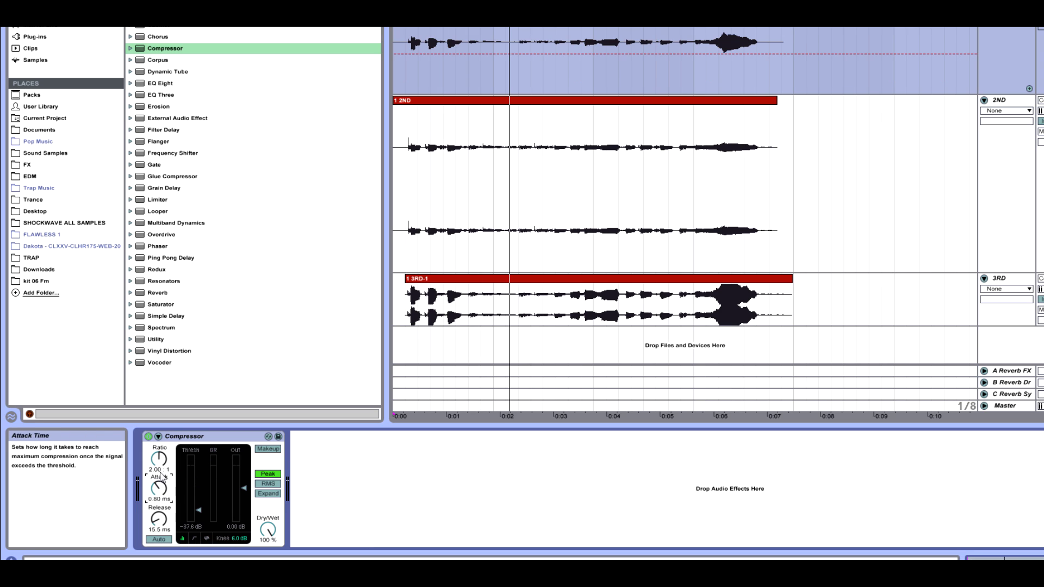
left_click(159, 539)
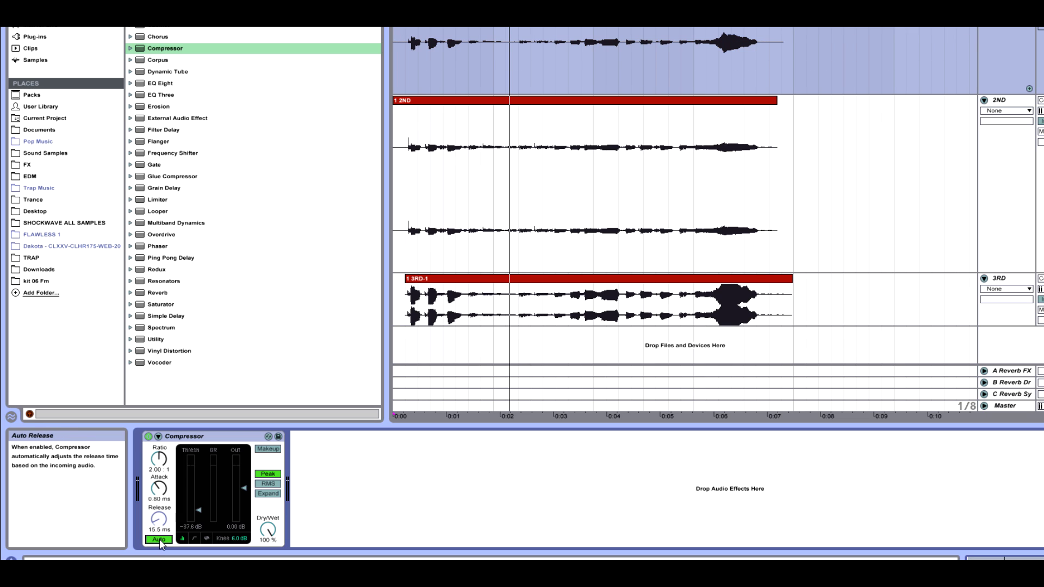
left_click(159, 539)
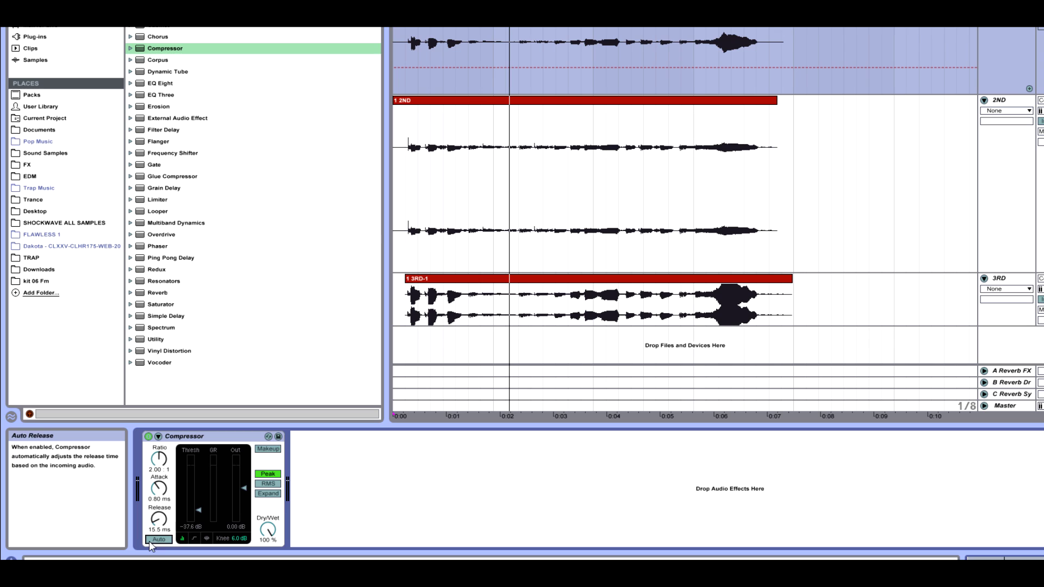
left_click(402, 58)
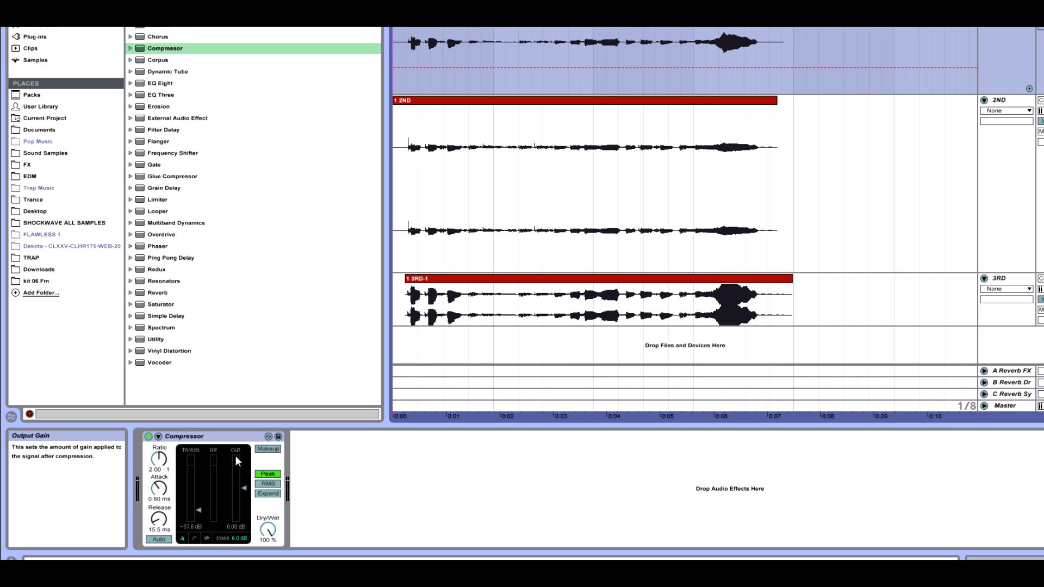
Step: Raise the threshold from -37.6 dB to -5.01 dB and display the transfer curve
left_click_drag(199, 510, 199, 473)
left_click(240, 538)
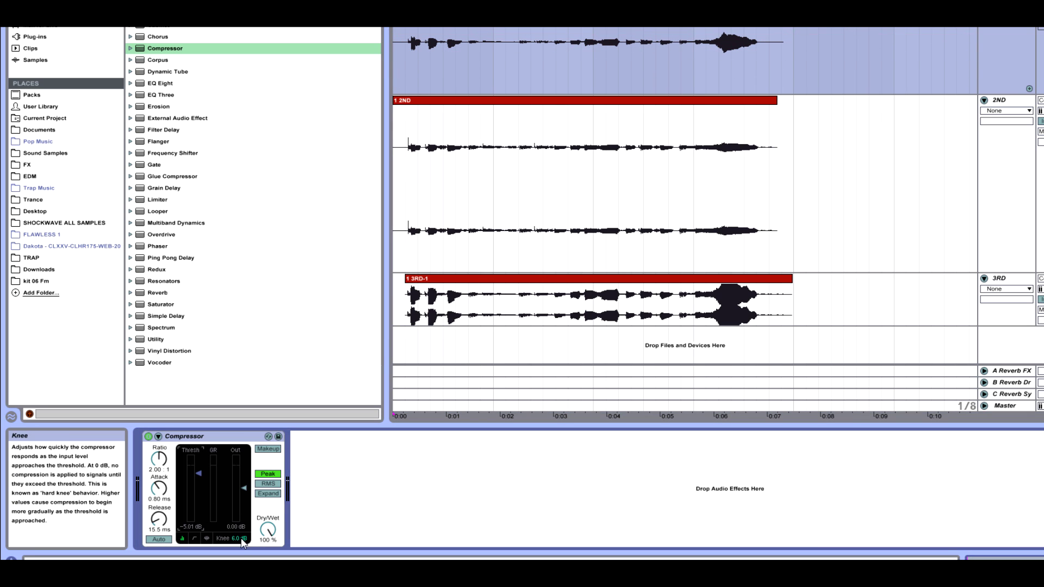
left_click(196, 538)
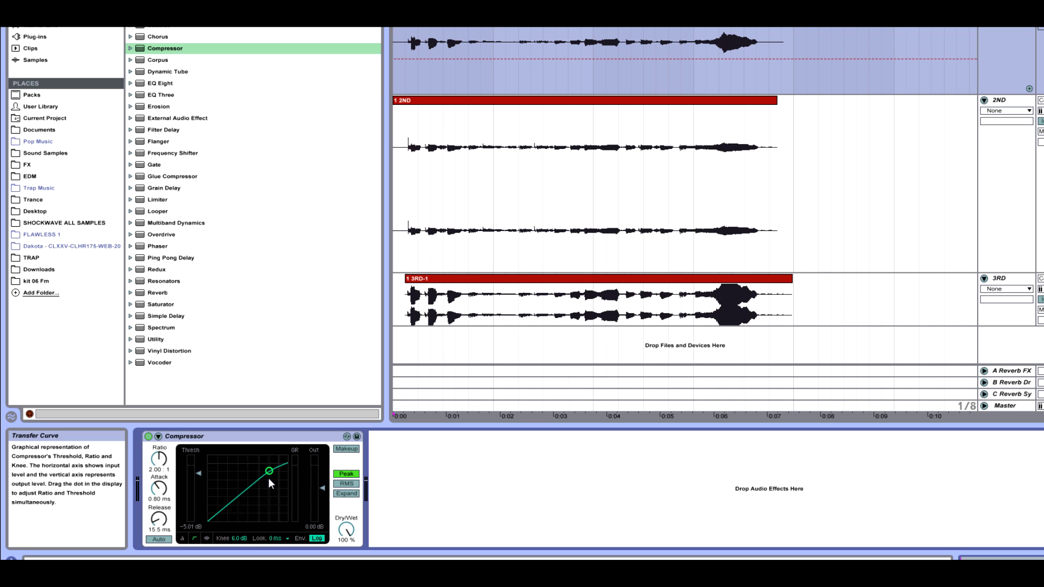
Step: Try softer knee values of 17-18 dB, bring the knee back down, then enable Makeup gain
mouse_move(238, 538)
left_mouse_down()
mouse_move(238, 517)
mouse_move(238, 549)
left_mouse_up()
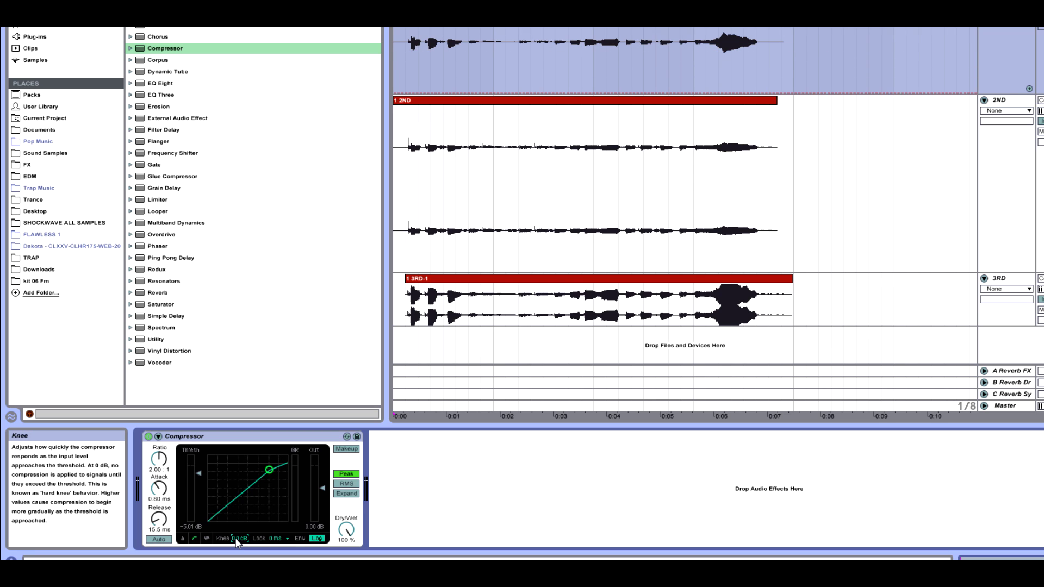
left_click_drag(236, 539, 236, 519)
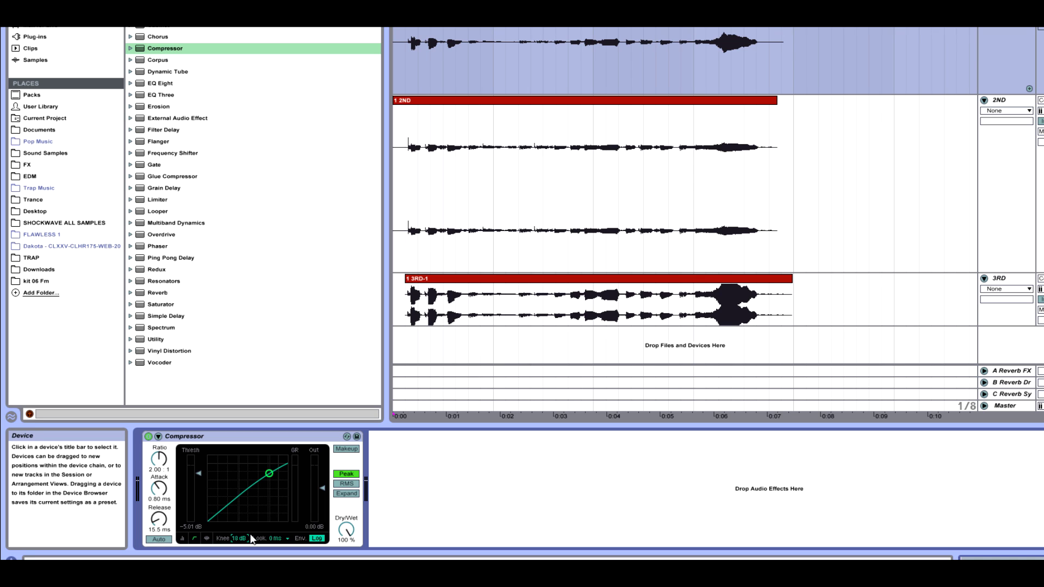
left_click_drag(249, 538, 249, 560)
left_click(194, 445)
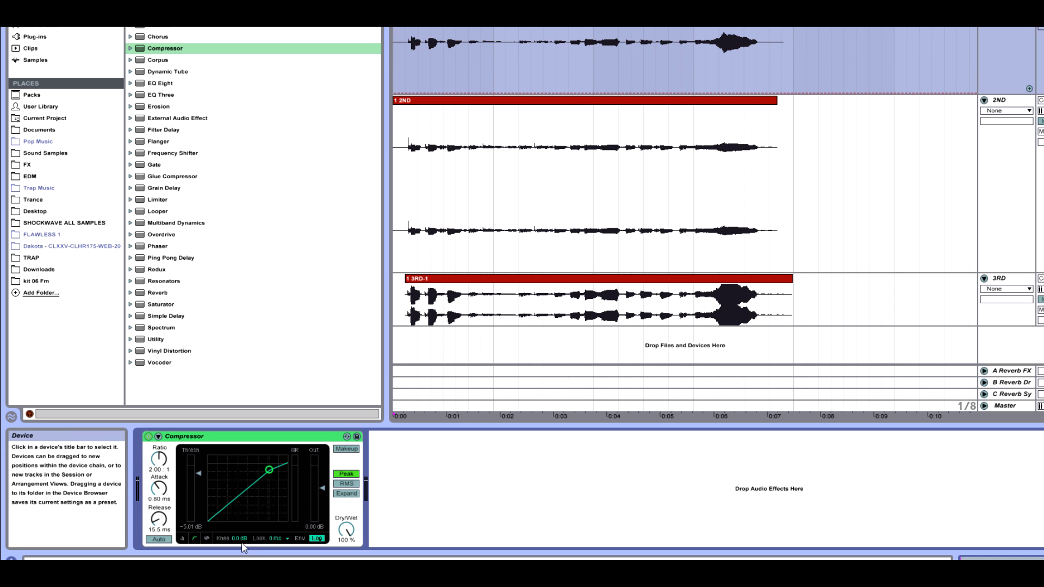
left_click_drag(245, 540, 241, 541)
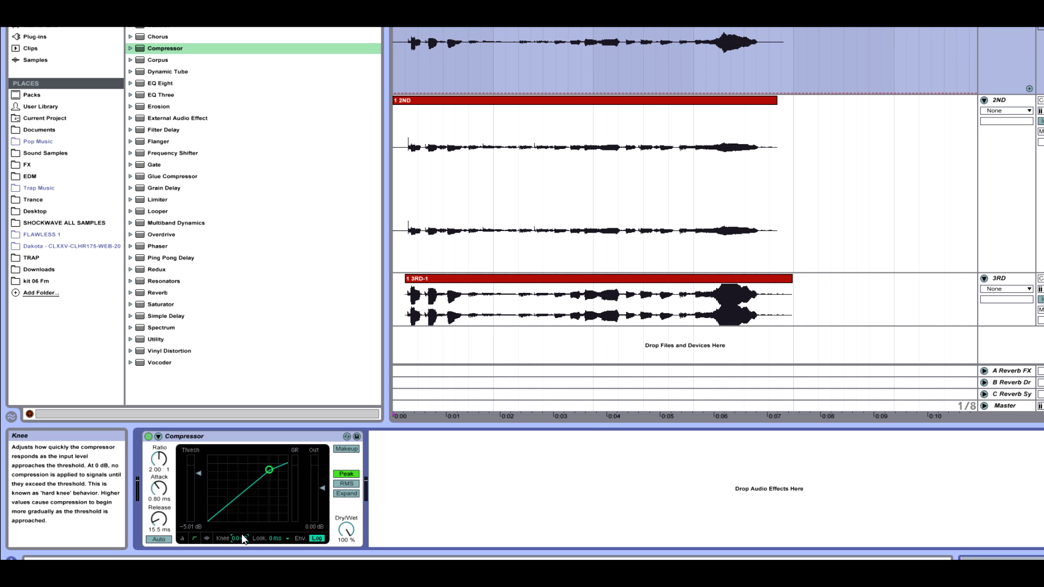
left_click_drag(236, 539, 236, 539)
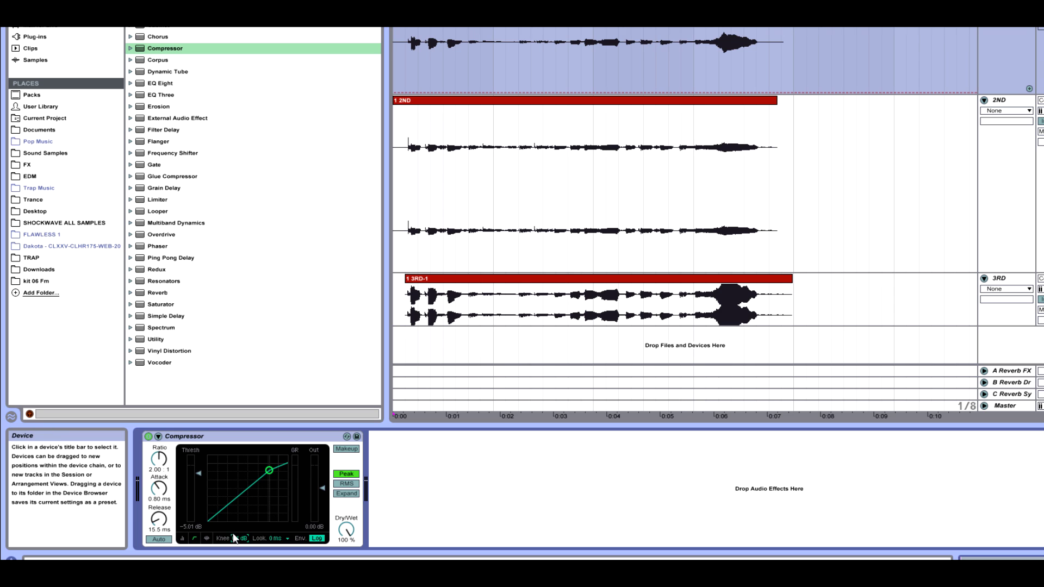
left_click_drag(239, 531, 238, 508)
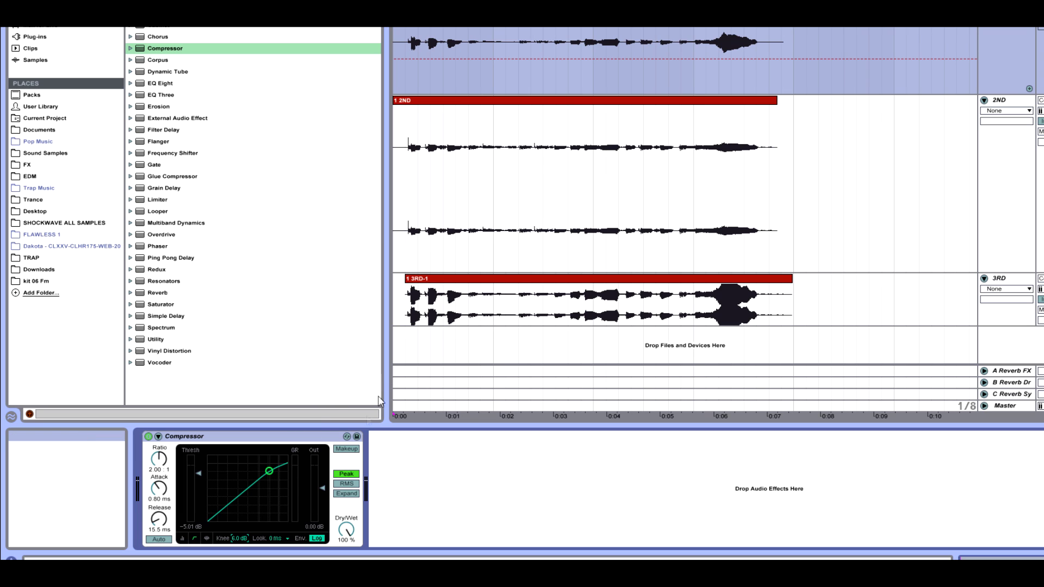
left_click(346, 448)
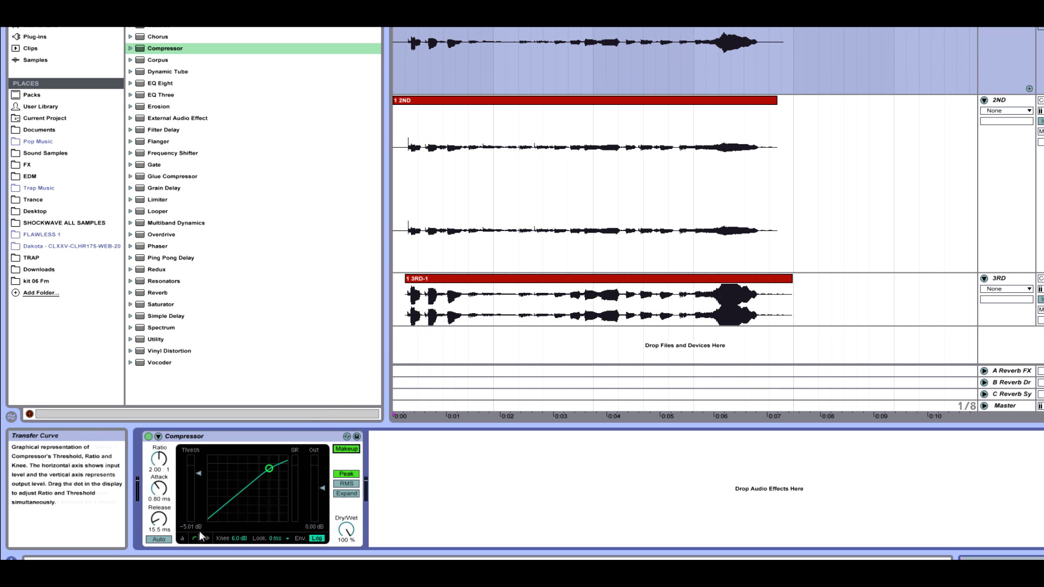
Step: Toggle Makeup off and on, try RMS and Expand modes, then return the Compressor to Peak
left_click(183, 538)
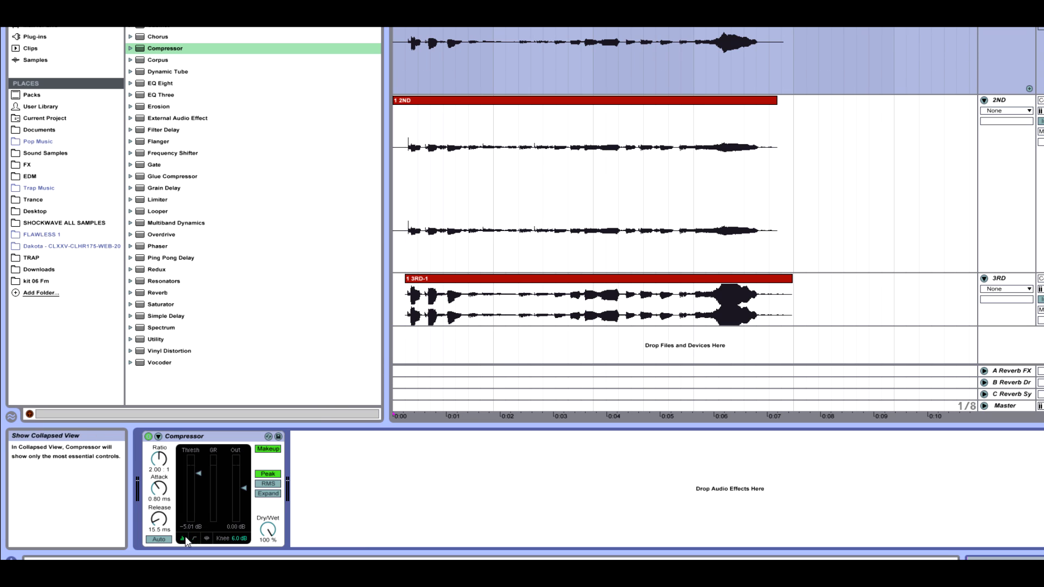
left_click(277, 450)
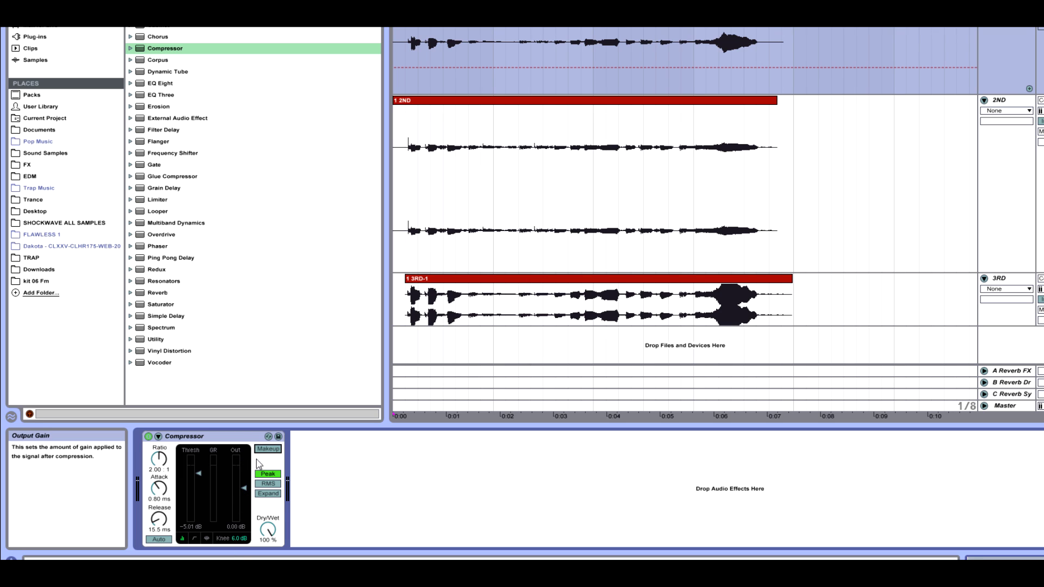
left_click(270, 449)
left_click(270, 448)
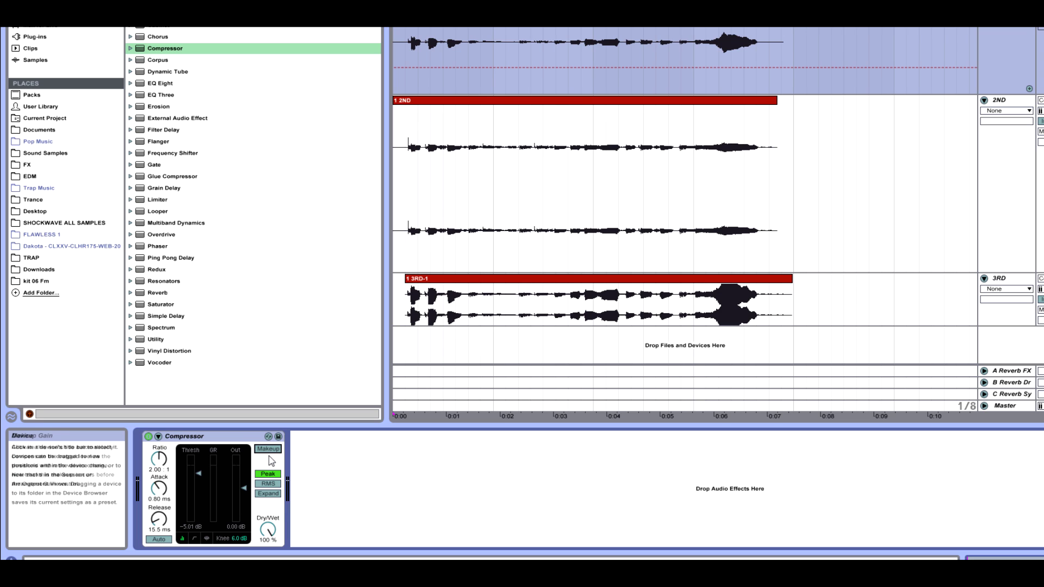
left_click(269, 474)
left_click(270, 484)
left_click(274, 475)
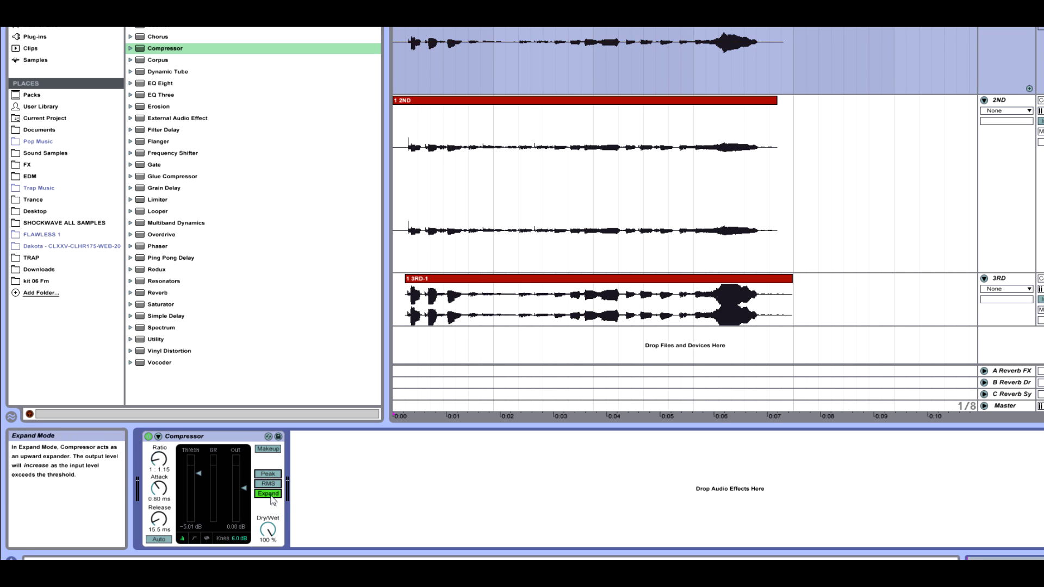
left_click(269, 493)
left_click(263, 474)
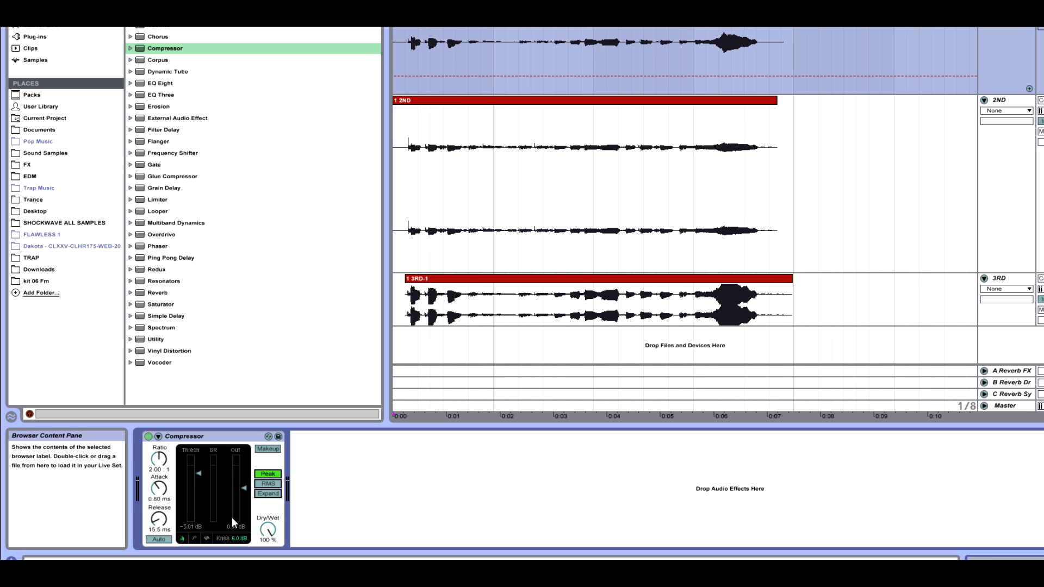
Step: Switch the Compressor to RMS with threshold near -0.24 dB, then select the 2ND track
left_click_drag(195, 484, 195, 504)
left_click(268, 483)
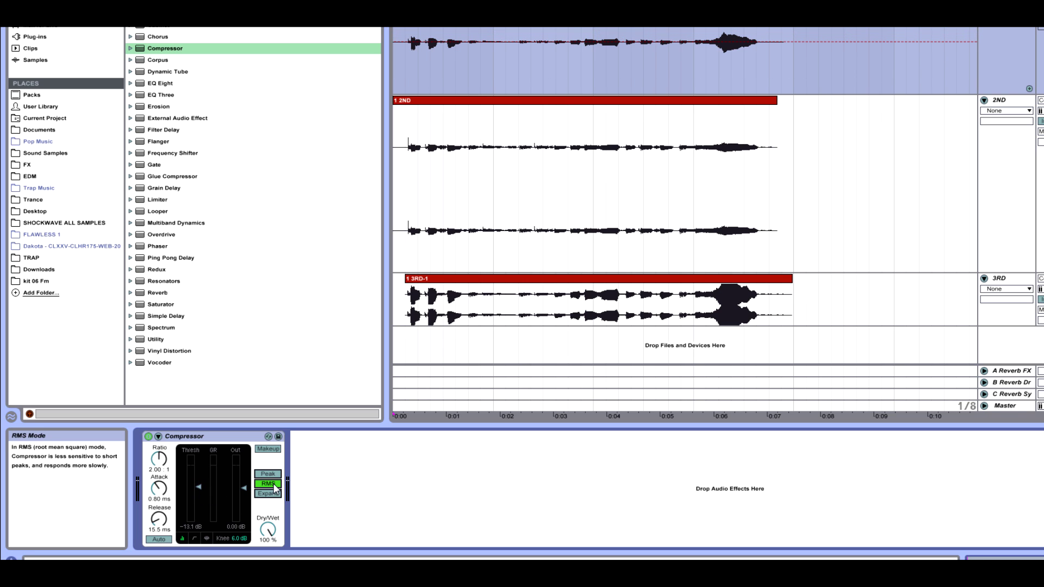
left_click_drag(195, 487, 195, 471)
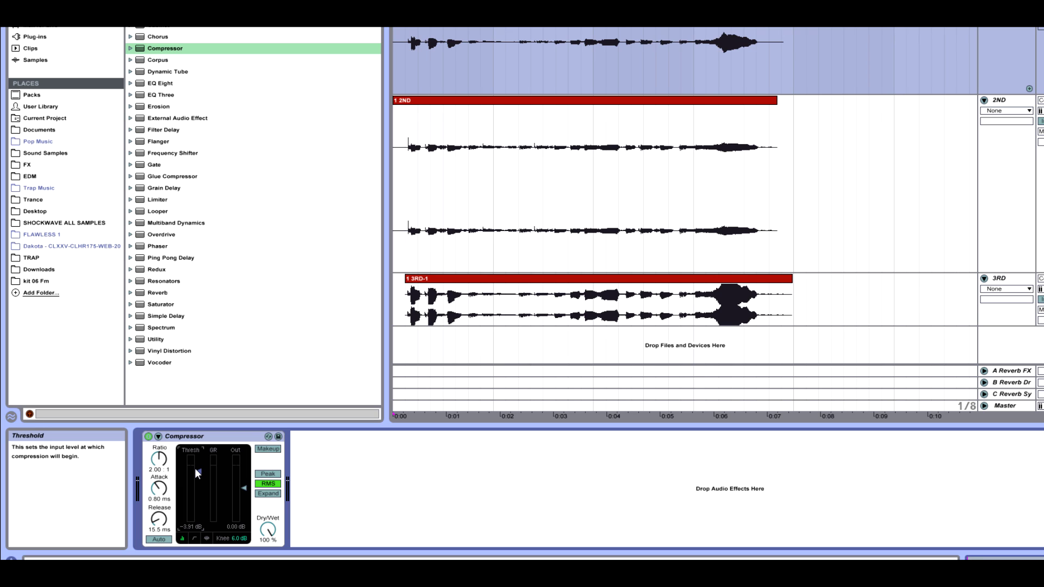
type("9")
left_click(415, 70)
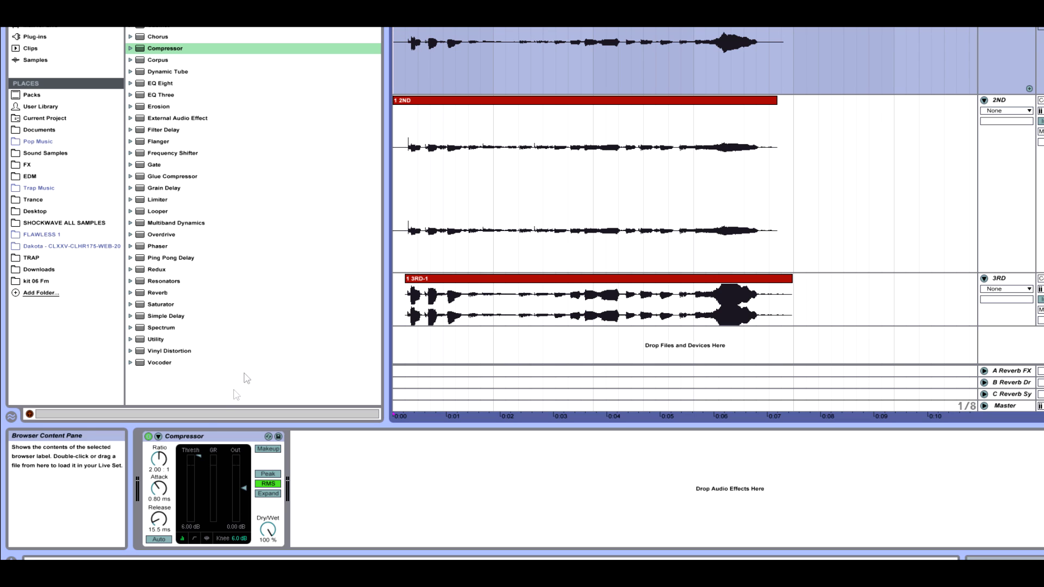
left_click(196, 471)
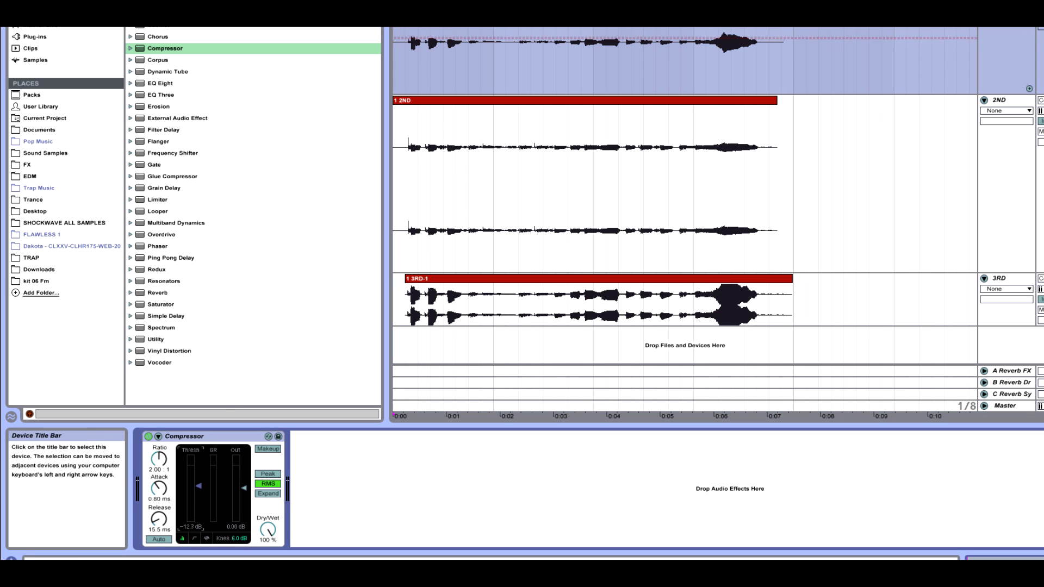
left_click_drag(199, 456, 194, 475)
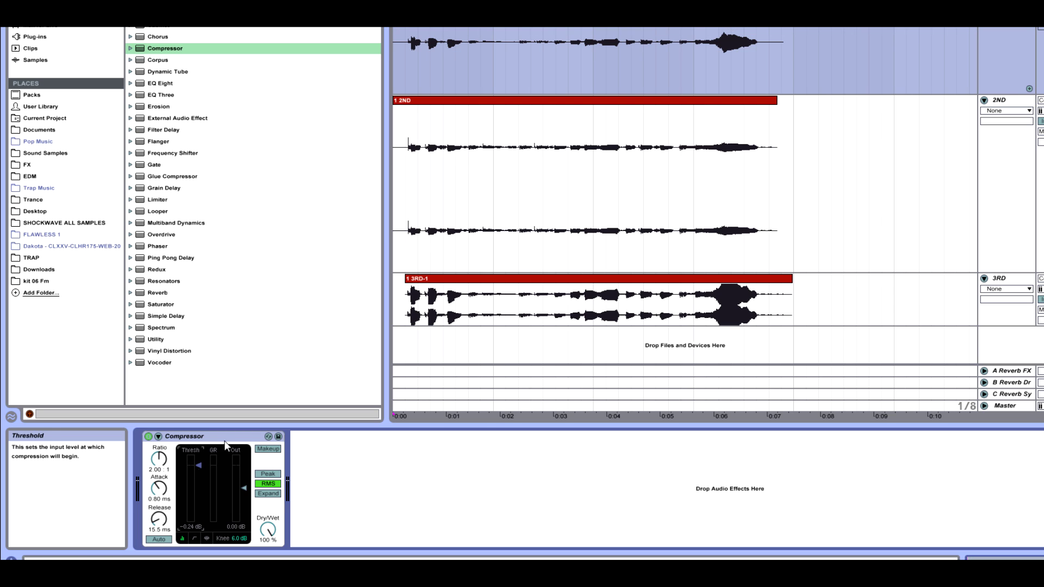
left_click(397, 154)
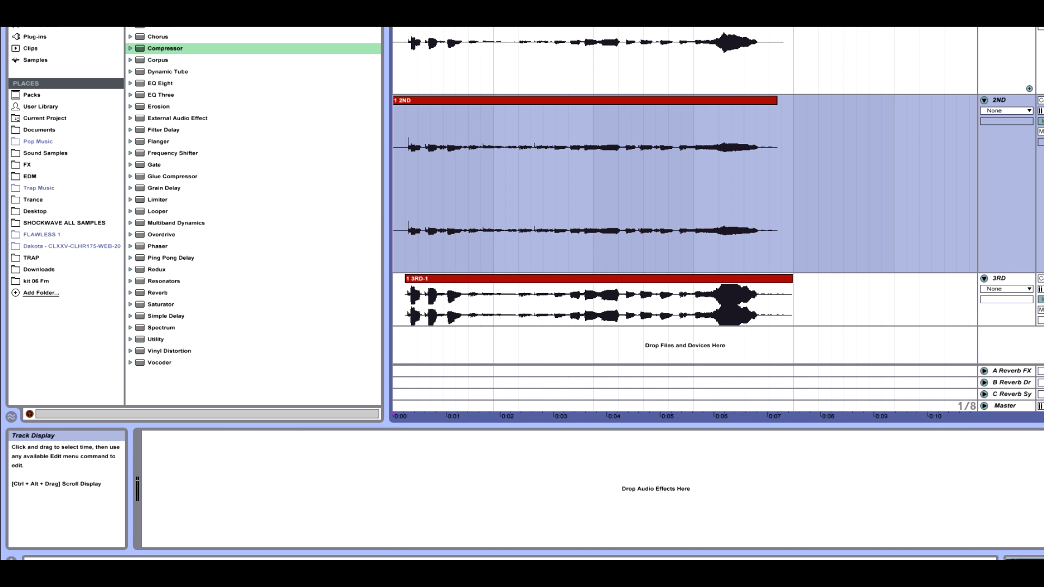
Step: Put the top track's Compressor in Expand mode at 1:1.00 ratio, then zoom in on the arrangement
left_click(1006, 65)
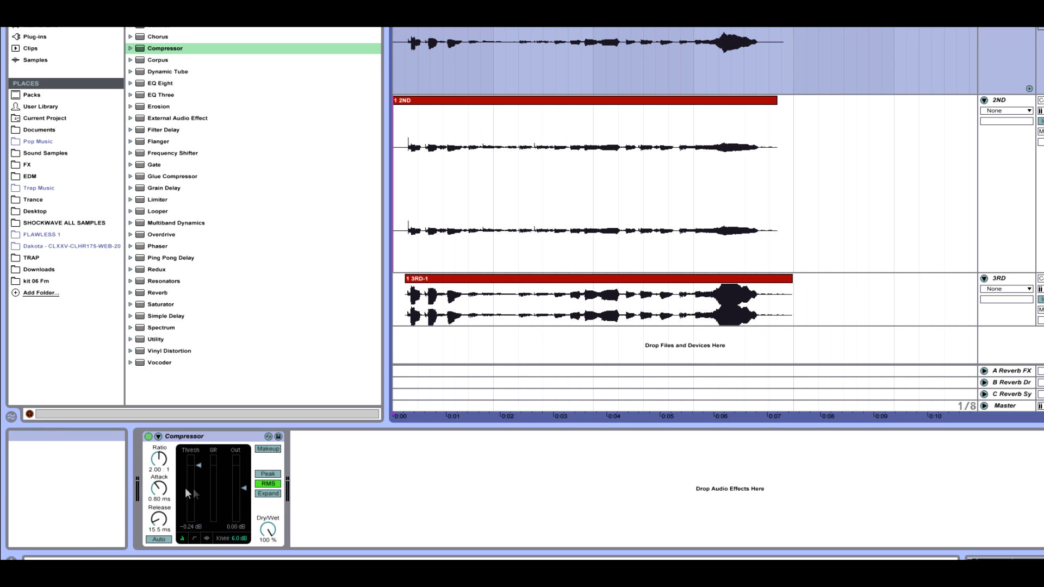
left_click(266, 493)
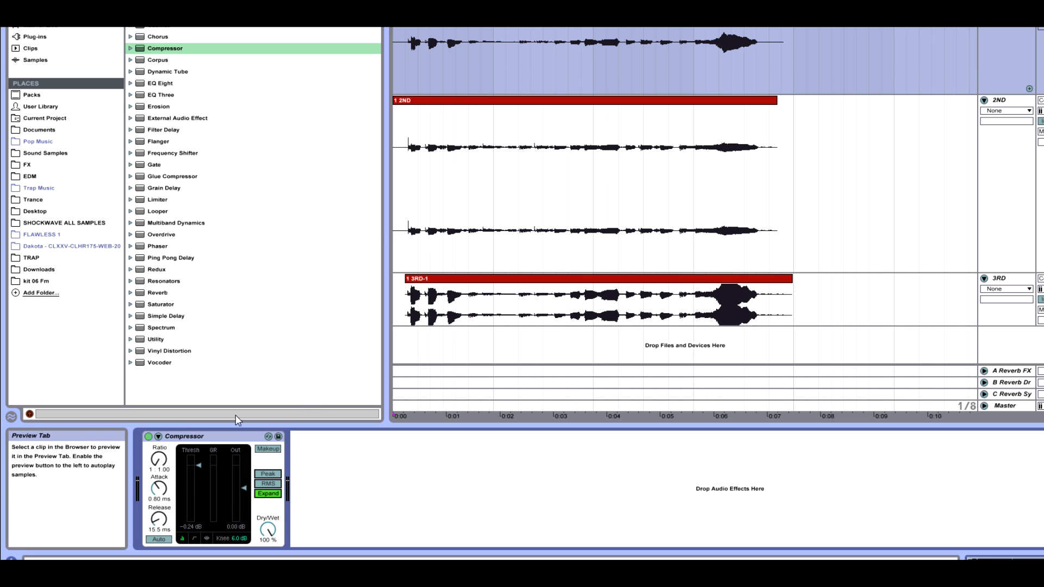
left_click_drag(565, 27, 467, 356)
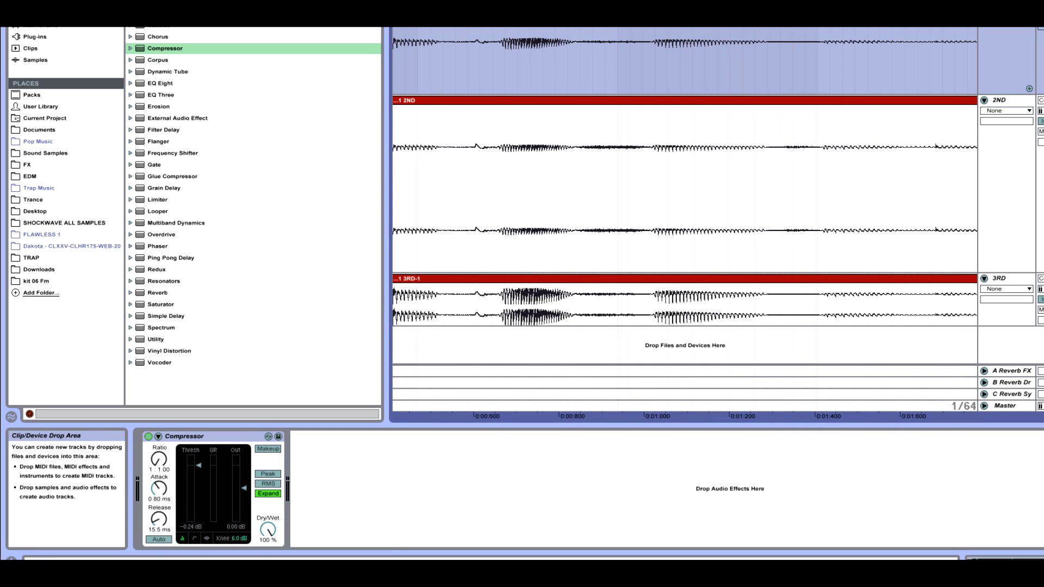
Step: Insert a new audio track, 4 Audio, below the 3RD track
key("minus")
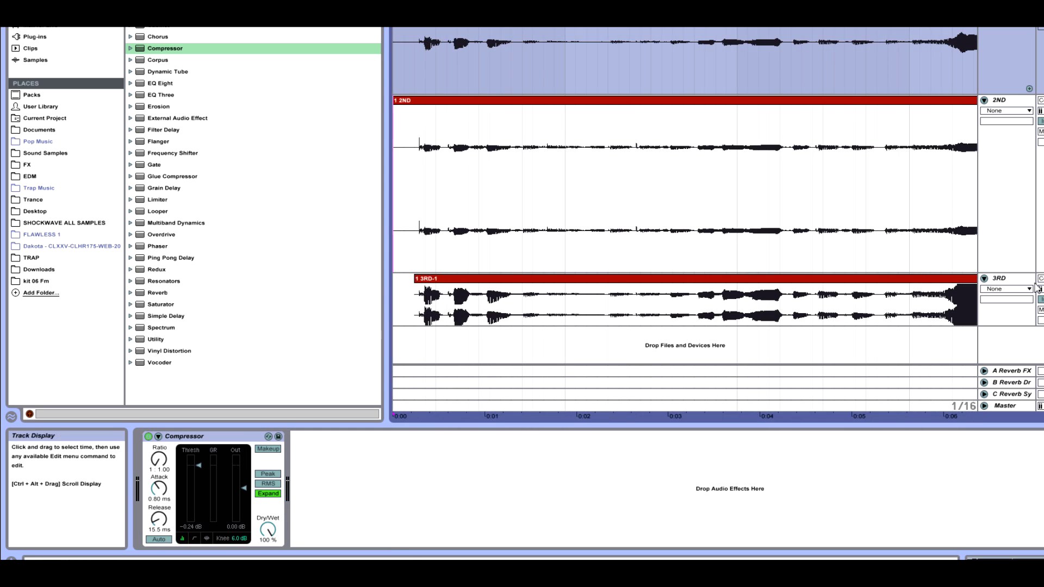
left_click(1014, 280)
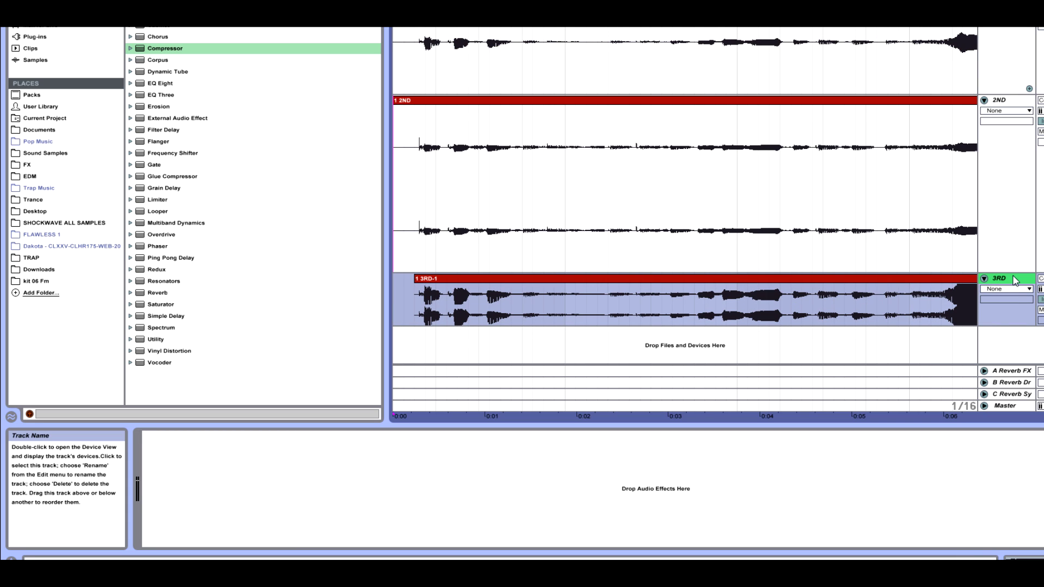
key("ctrl+t")
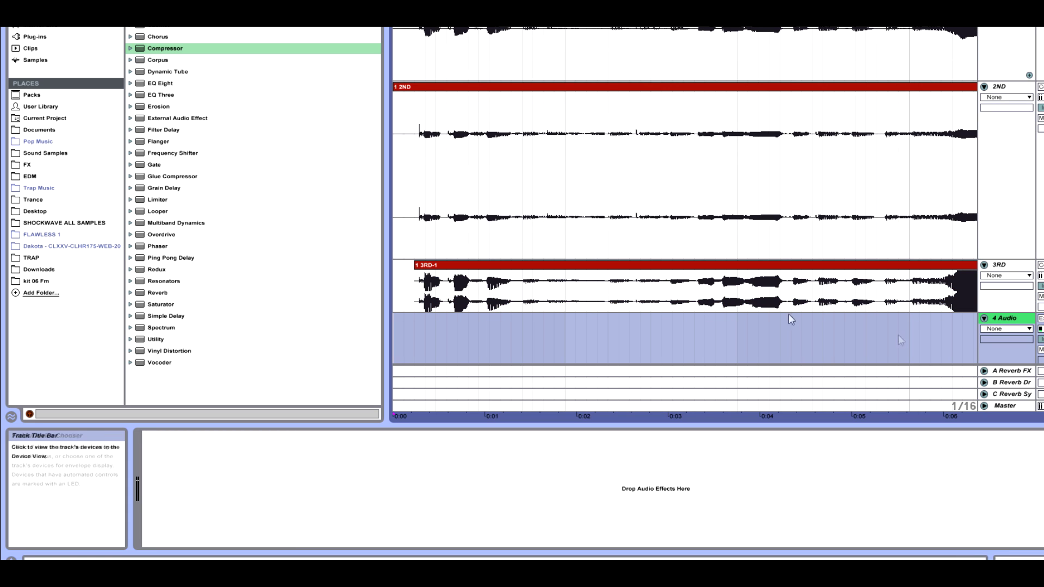
Step: Search the Sound Samples browser for 'k' and drop Kick(E).wav onto 4 Audio
left_click(45, 153)
left_click(253, 321)
key("ctrl+f")
type("k")
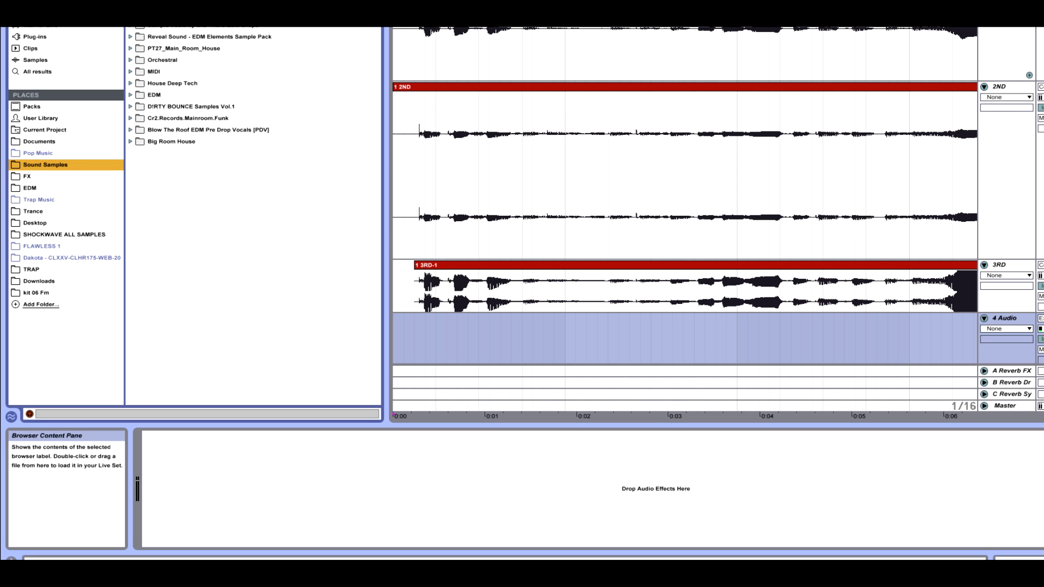
scroll(253, 104, "up", 1)
scroll(298, 253, "up", 2)
left_click_drag(298, 253, 399, 344)
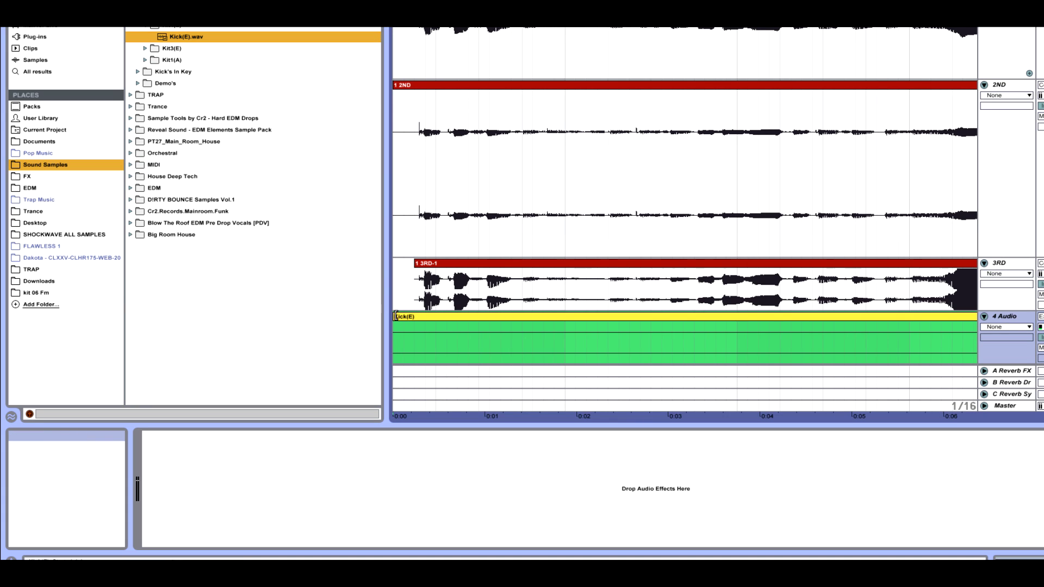
Step: Trim the silent start off the Kick(E) clip
left_click(229, 283)
left_click(43, 38)
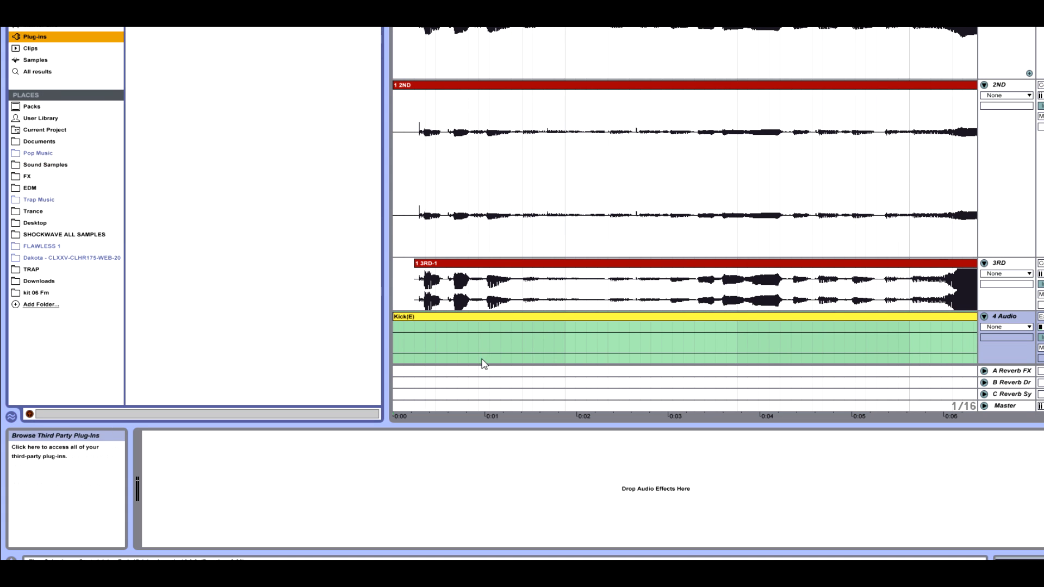
left_click_drag(411, 317, 935, 297)
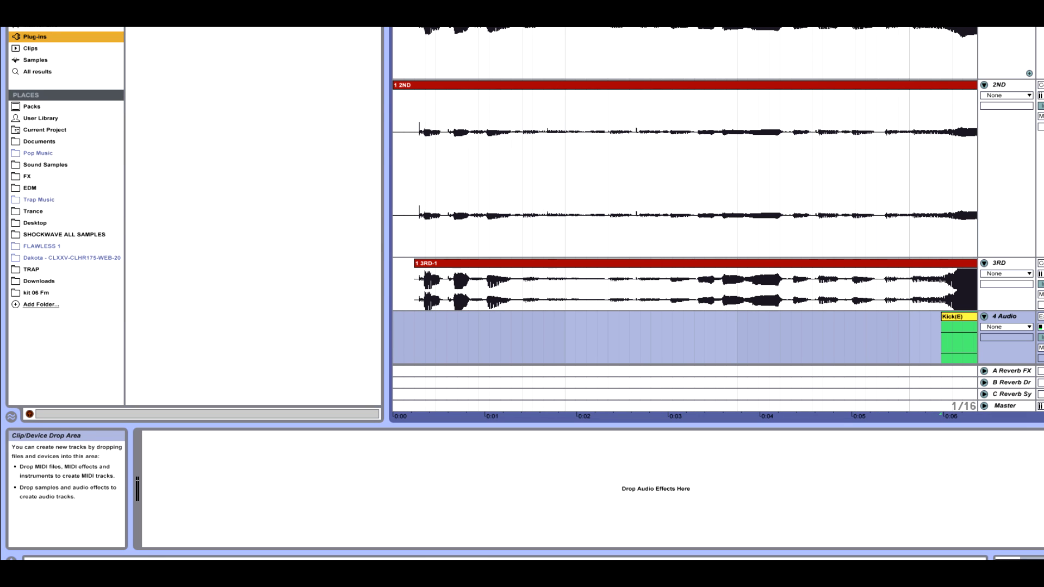
left_click_drag(549, 22, 533, 6)
left_click_drag(468, 315, 576, 315)
left_click_drag(576, 17, 546, 120)
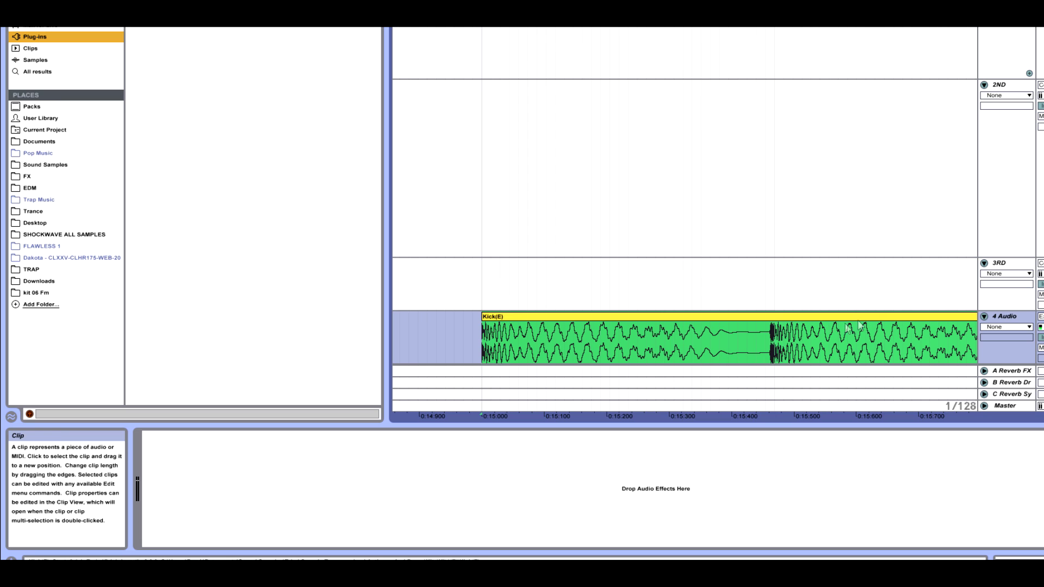
Step: Delete the Kick(E) clip, leaving 4 Audio empty
left_click(774, 342)
left_click(707, 319)
key("Delete")
scroll(815, 206, "up", 1)
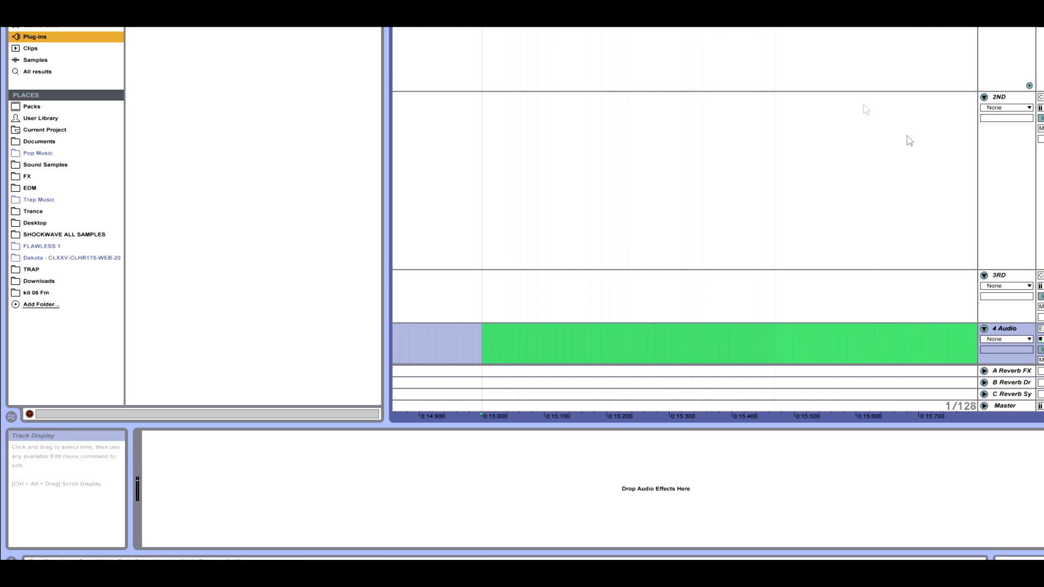
left_click(1009, 64)
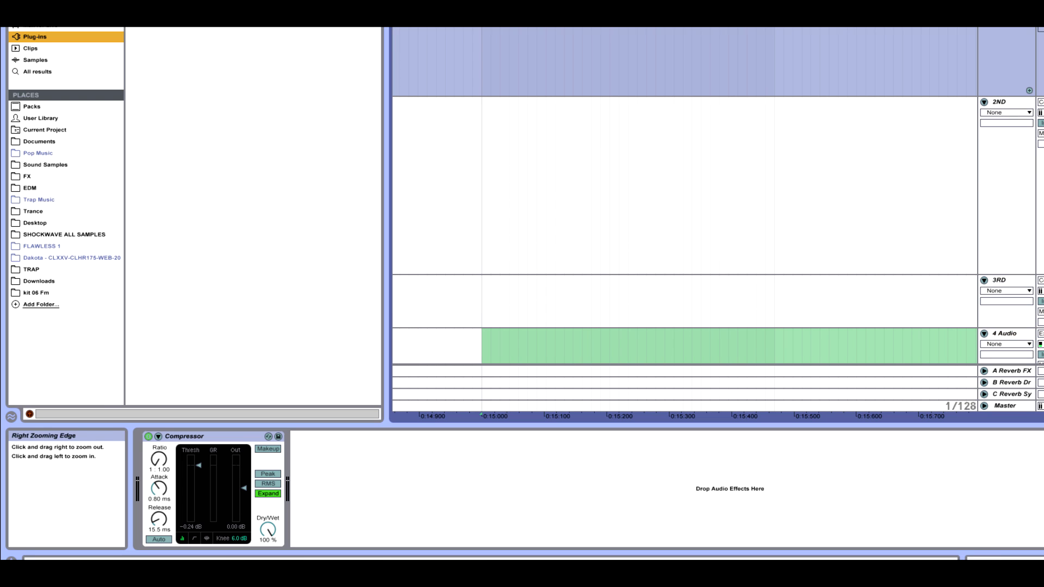
Step: Switch the top track's Compressor back to Peak mode at a 2.00:1 ratio
left_click_drag(647, 28, 938, 27)
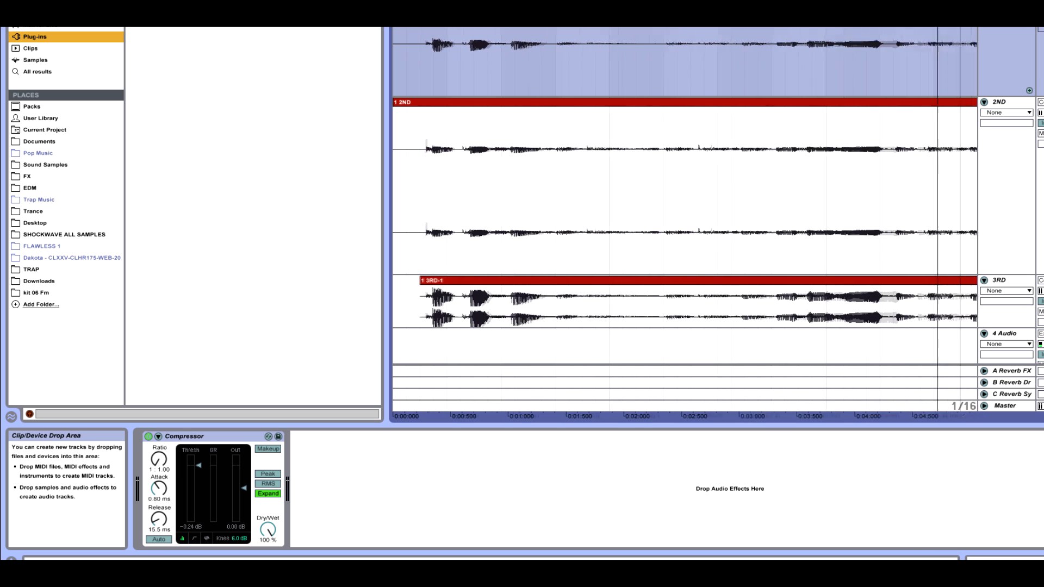
key("minus")
key("minus")
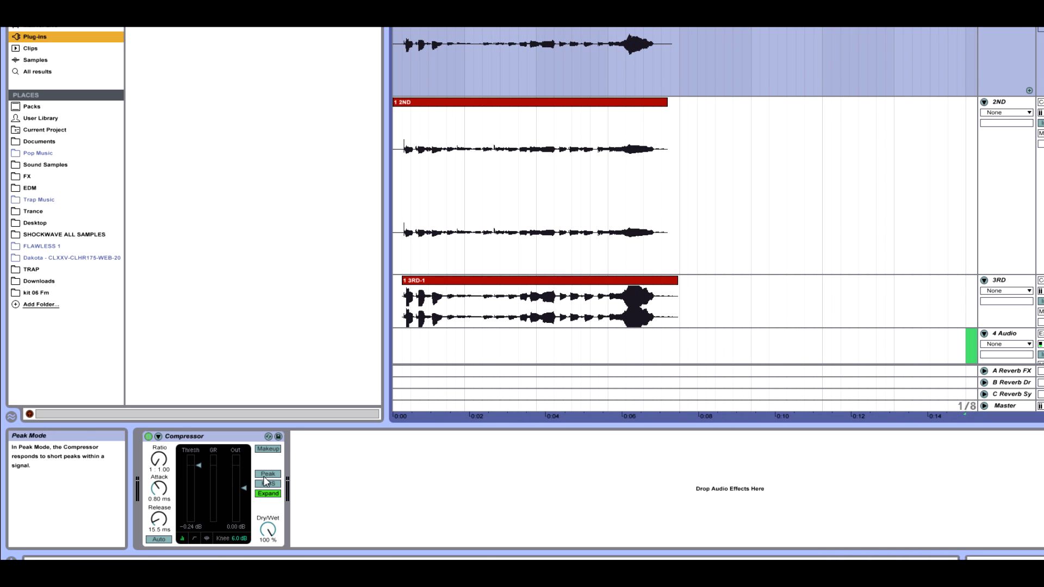
left_click(267, 474)
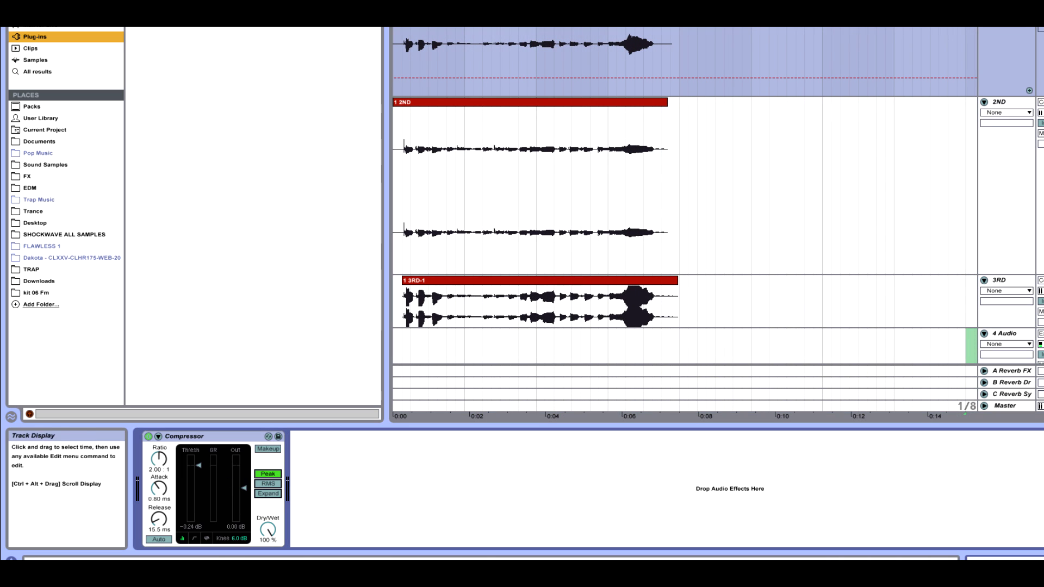
key("minus")
key("minus")
key("minus")
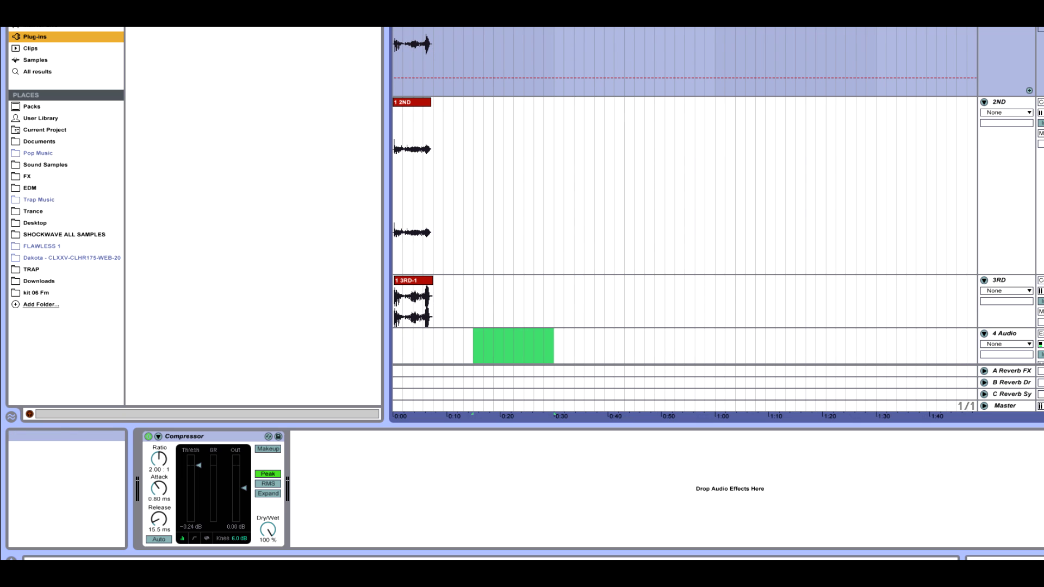
Step: Set the marker at the song start, delete the Compressor, and start playback
left_click_drag(433, 16, 977, 82)
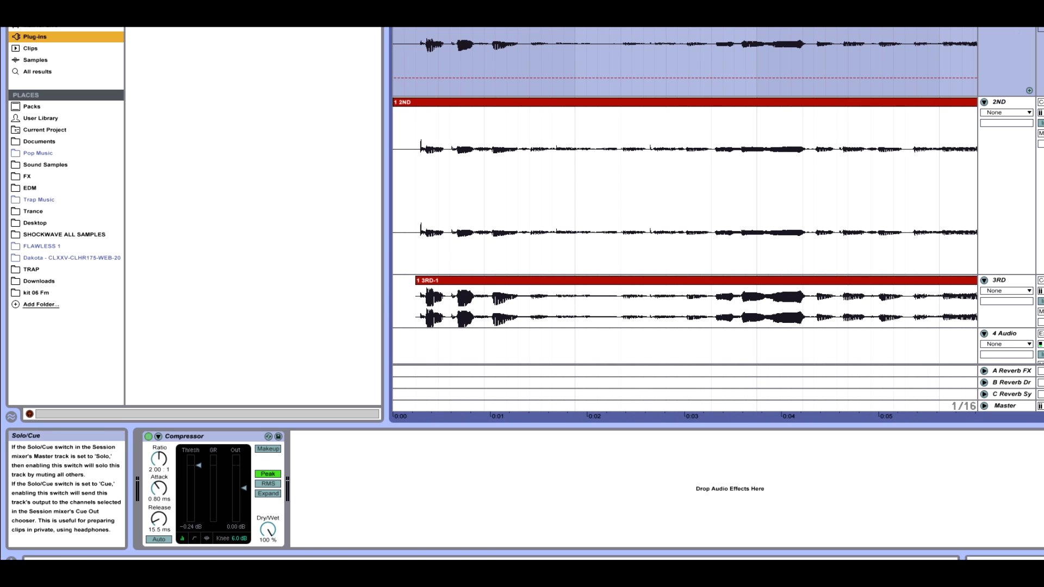
left_click_drag(388, 89, 391, 87)
left_click(398, 83)
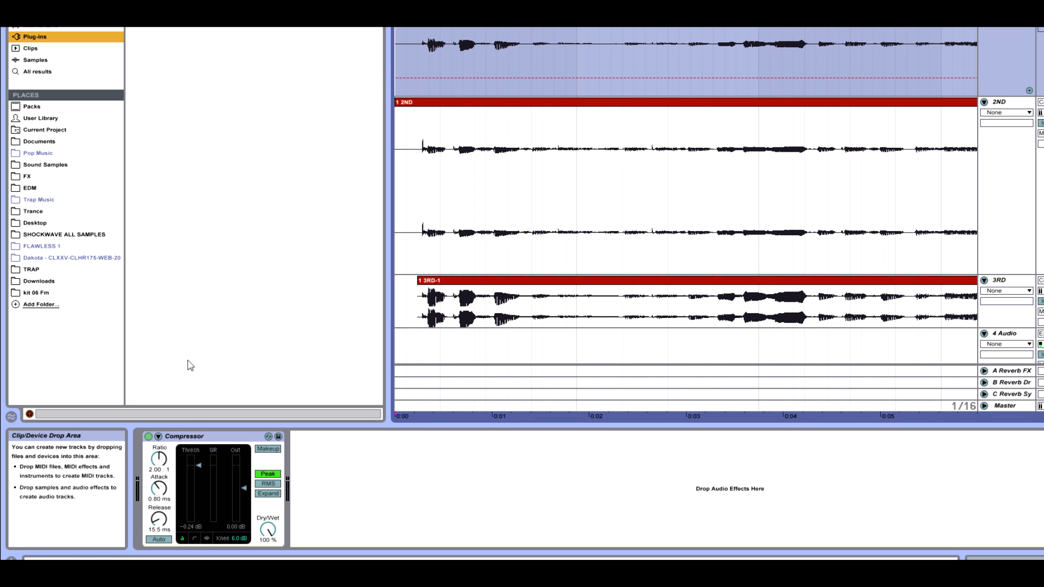
left_click(190, 436)
key("Delete")
key("space")
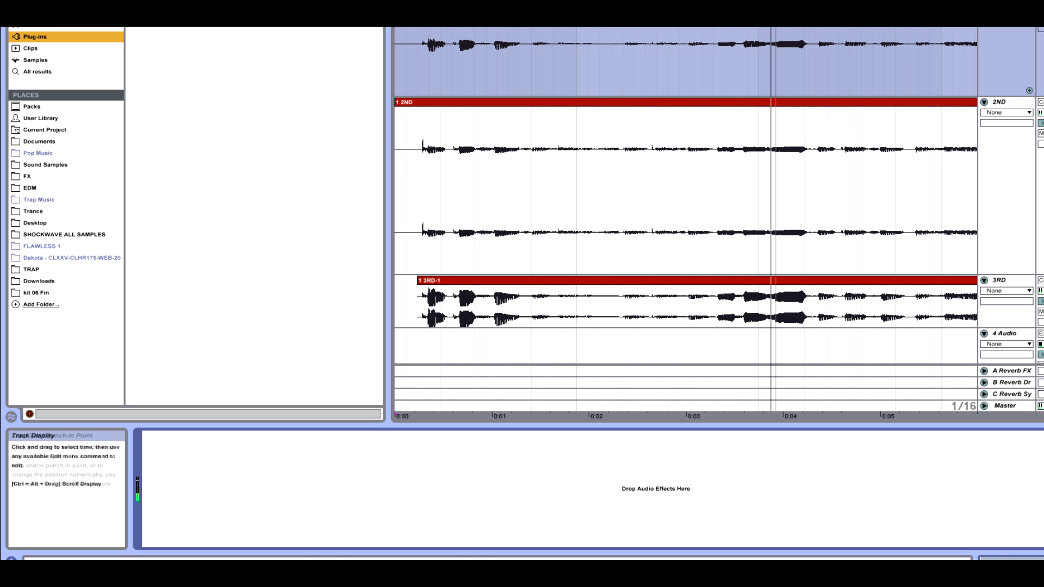
left_click_drag(770, 416, 770, 394)
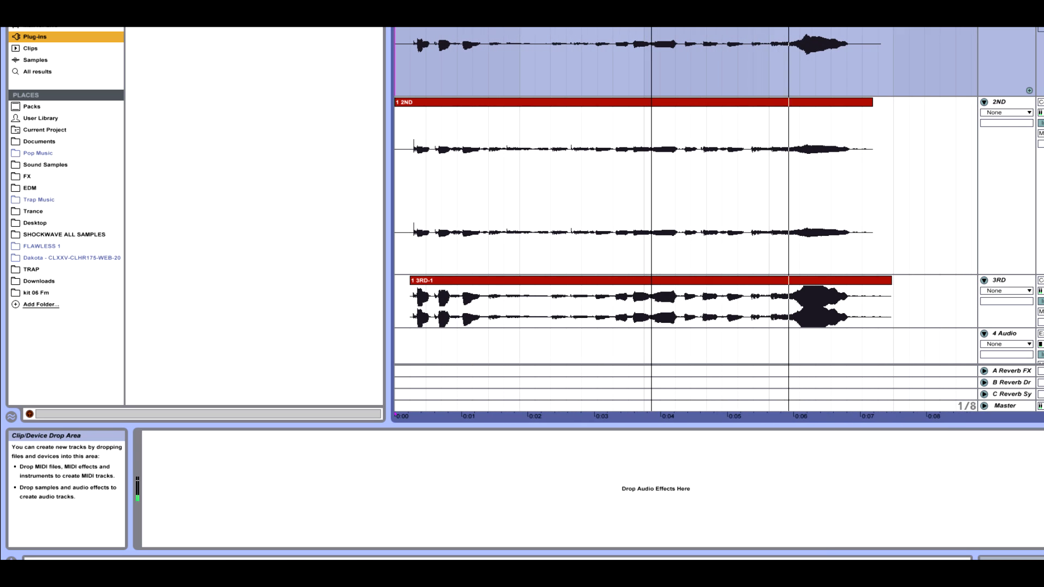
key("plus")
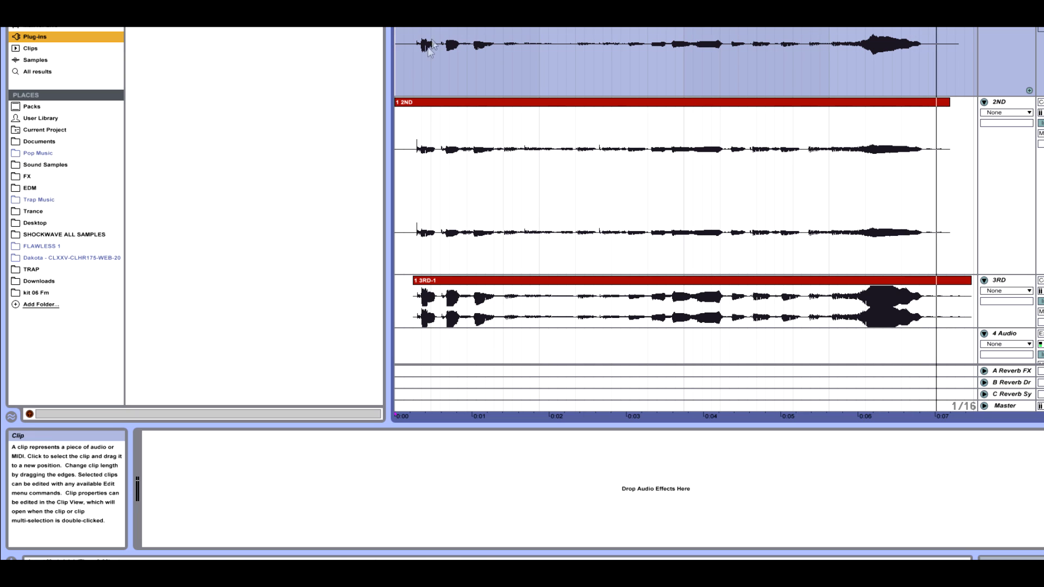
left_click_drag(400, 76, 945, 71)
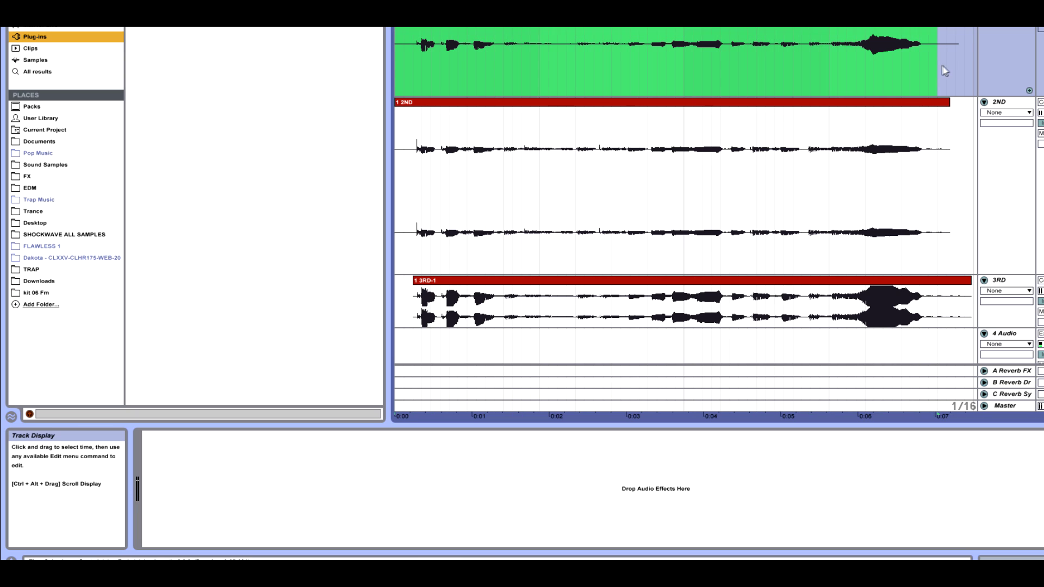
left_click(503, 65)
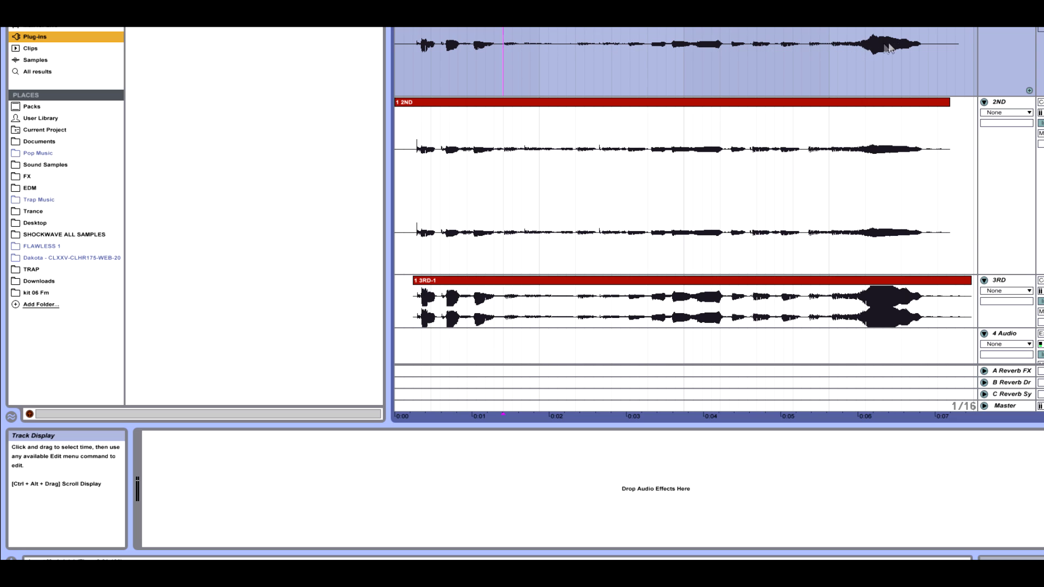
left_click(397, 170)
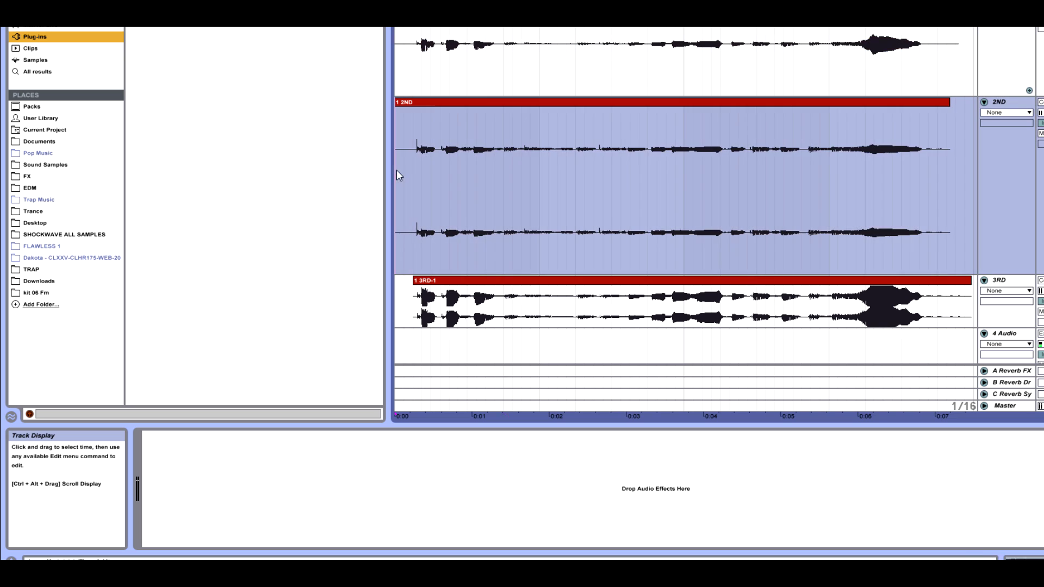
left_click(431, 107)
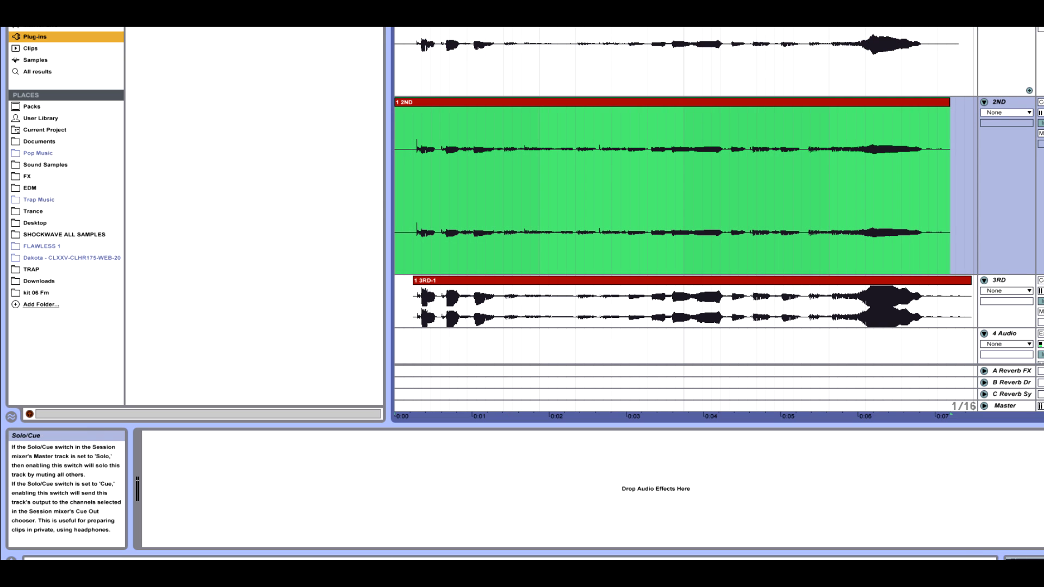
key("space")
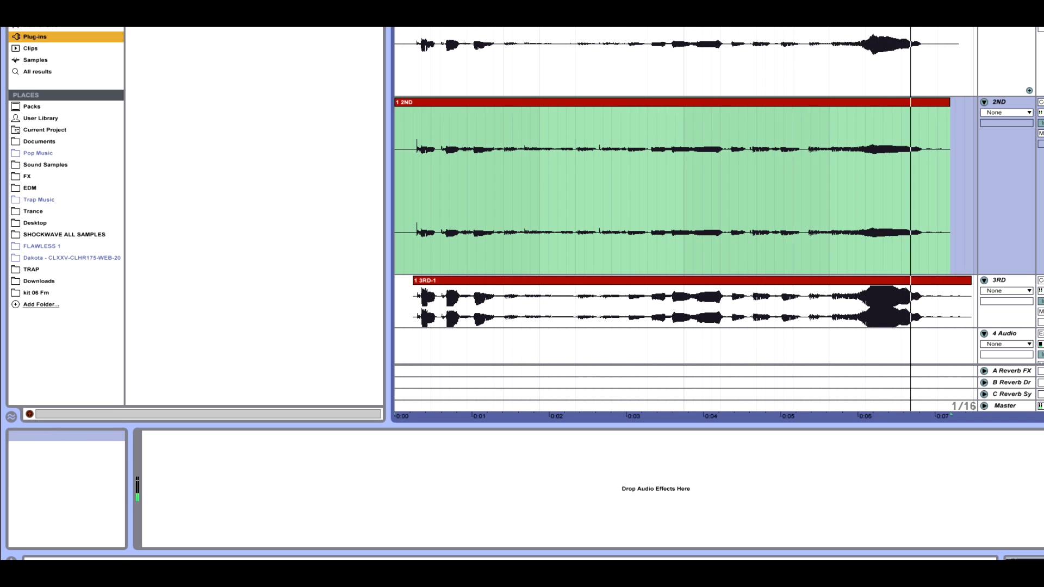
mouse_move(637, 28)
left_mouse_down()
mouse_move(741, 49)
mouse_move(687, 40)
mouse_move(754, 28)
left_mouse_up()
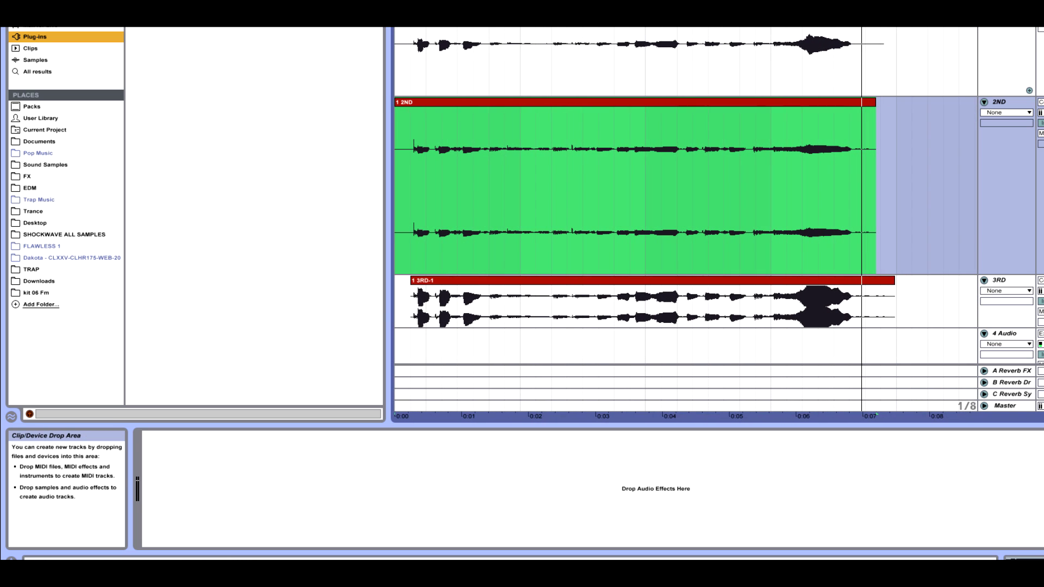
left_click(803, 53)
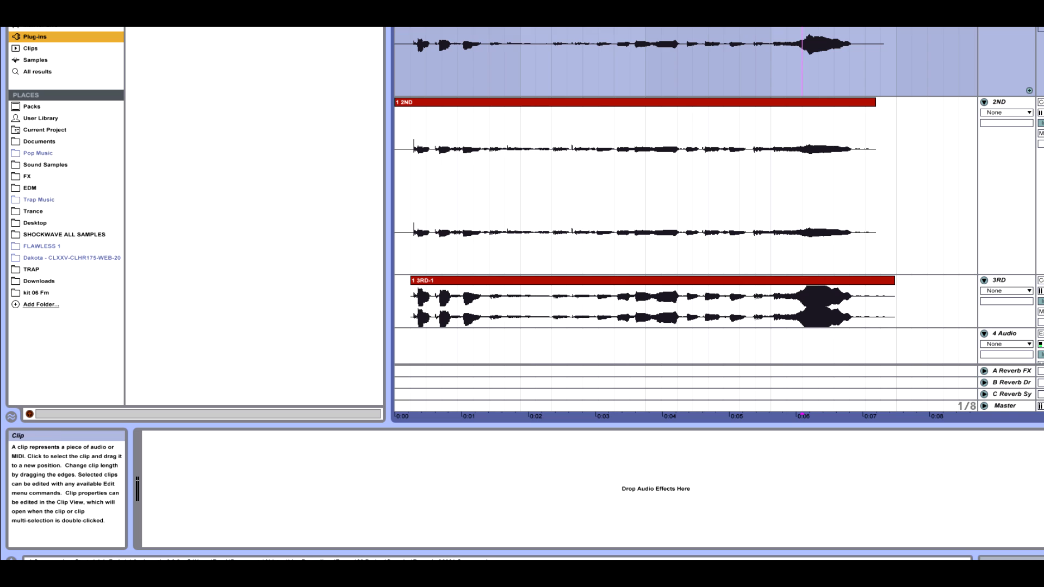
left_click(823, 57)
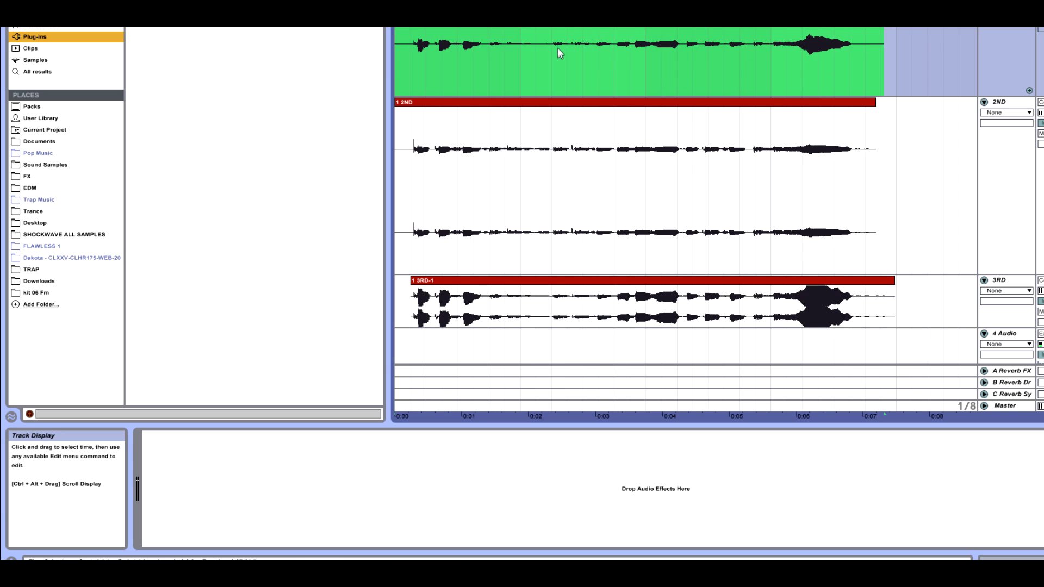
left_click(440, 112)
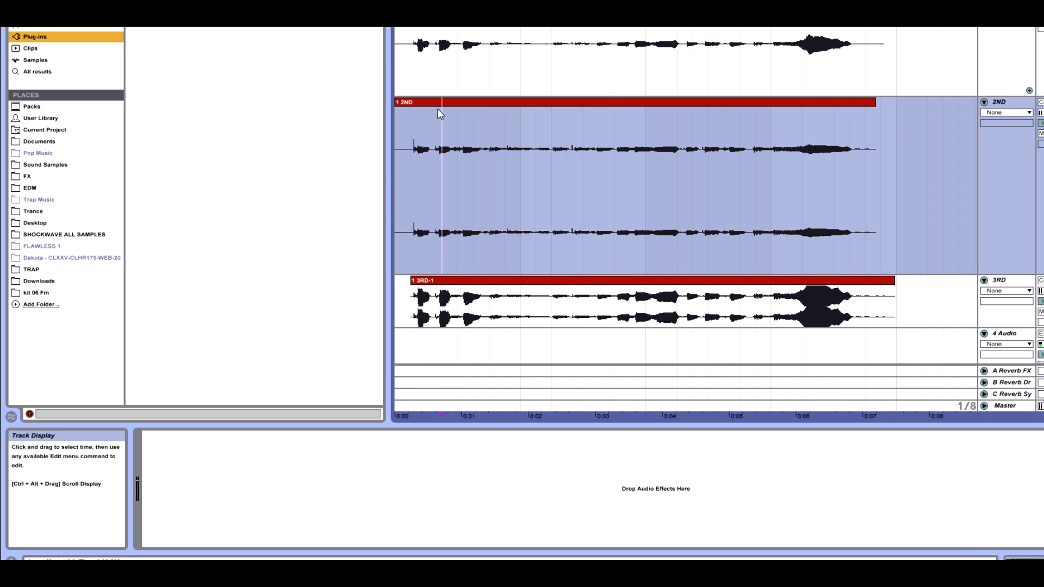
left_click(443, 103)
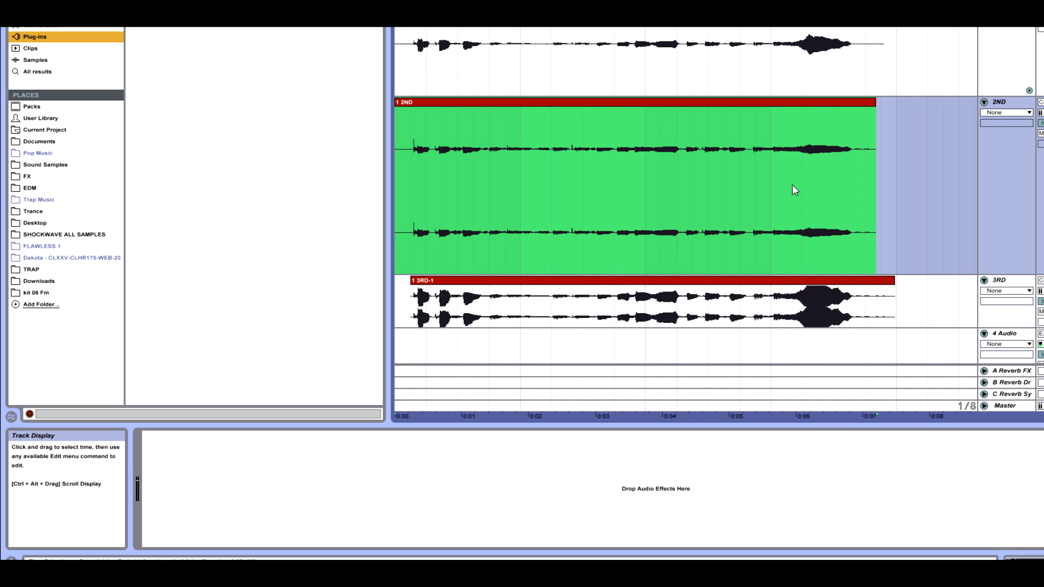
left_click(414, 283)
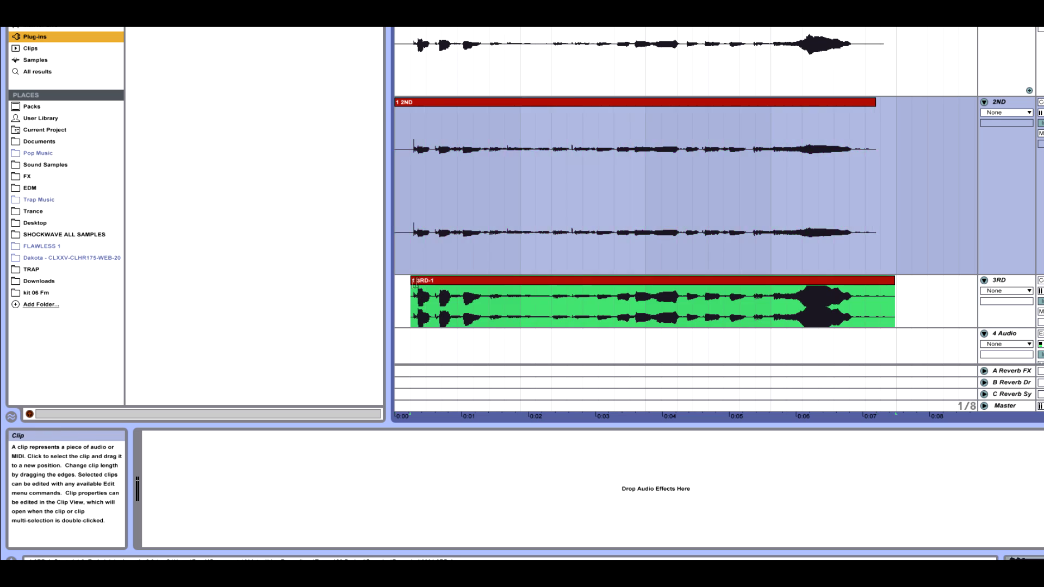
left_click(403, 291)
left_click(764, 281)
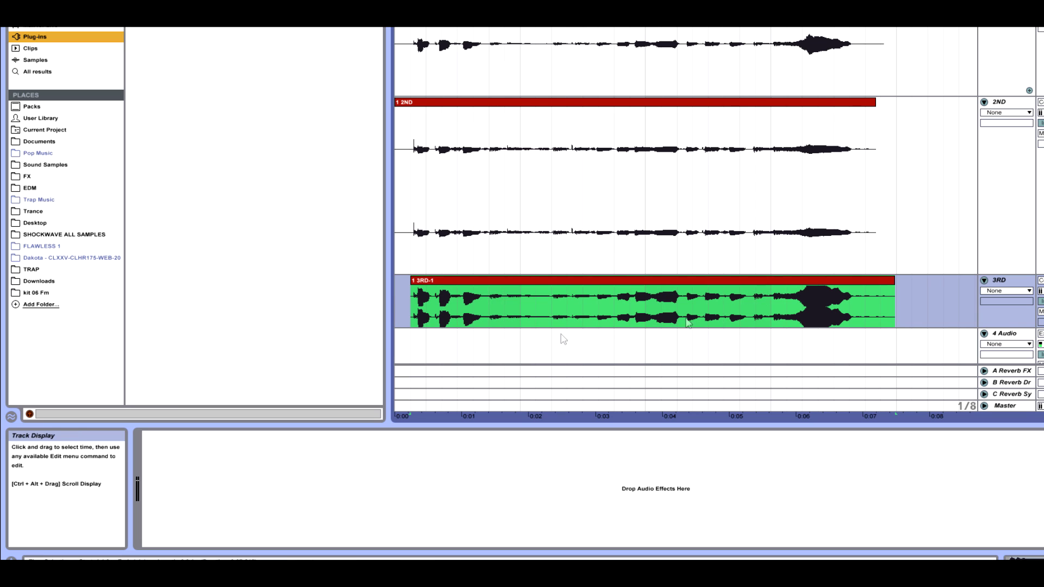
left_click(413, 311)
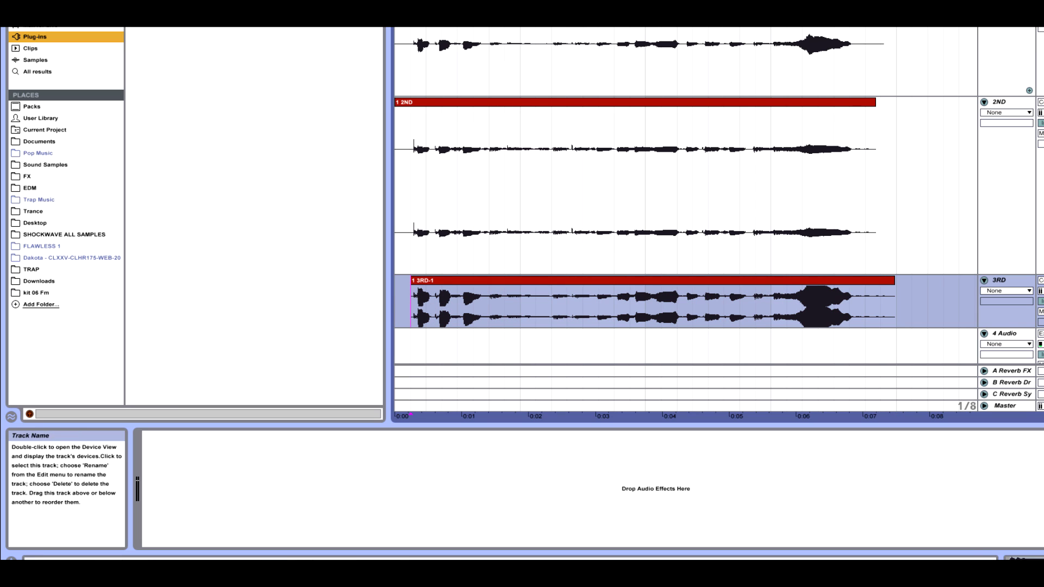
left_click(1005, 30)
left_click(1005, 102)
left_click(1003, 280)
left_click(420, 323)
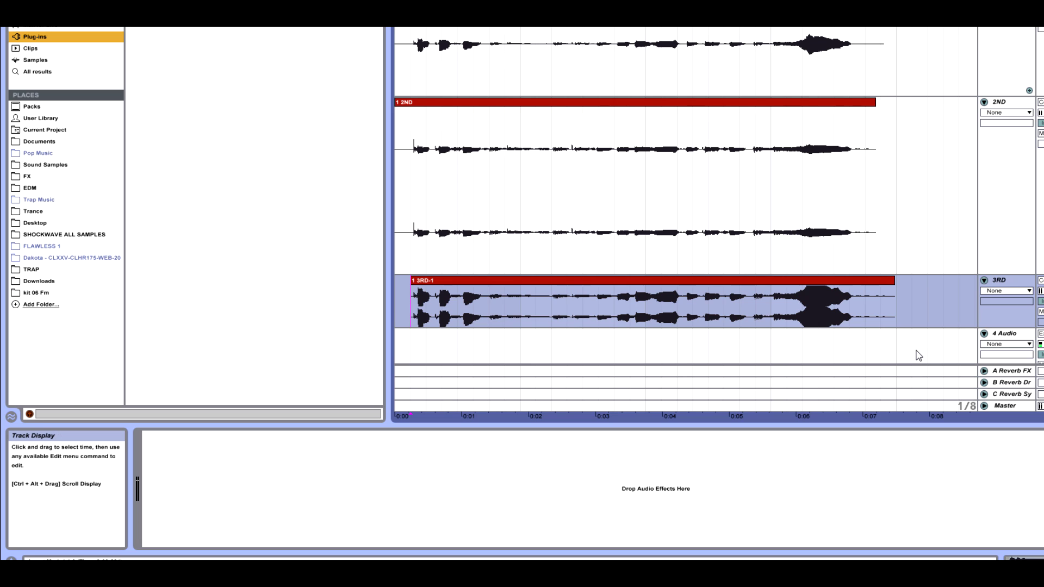
key("space")
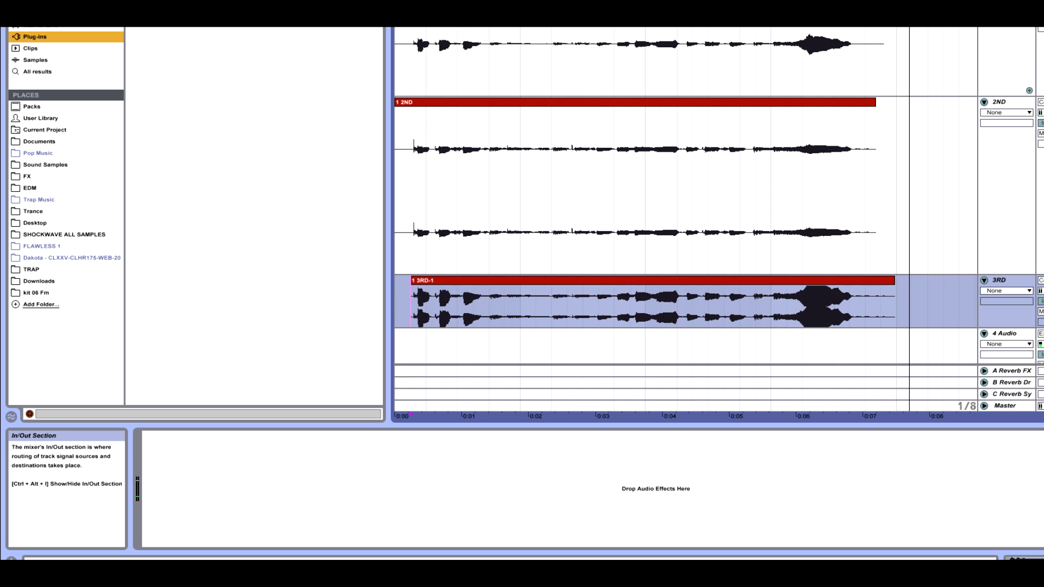
left_click_drag(582, 26, 976, 245)
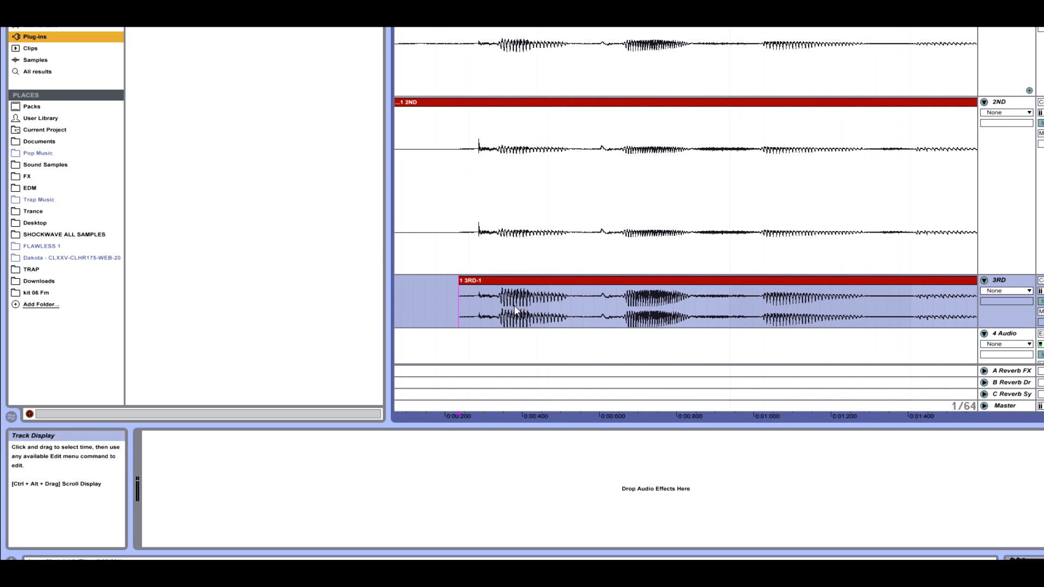
left_click_drag(783, 26, 881, 5)
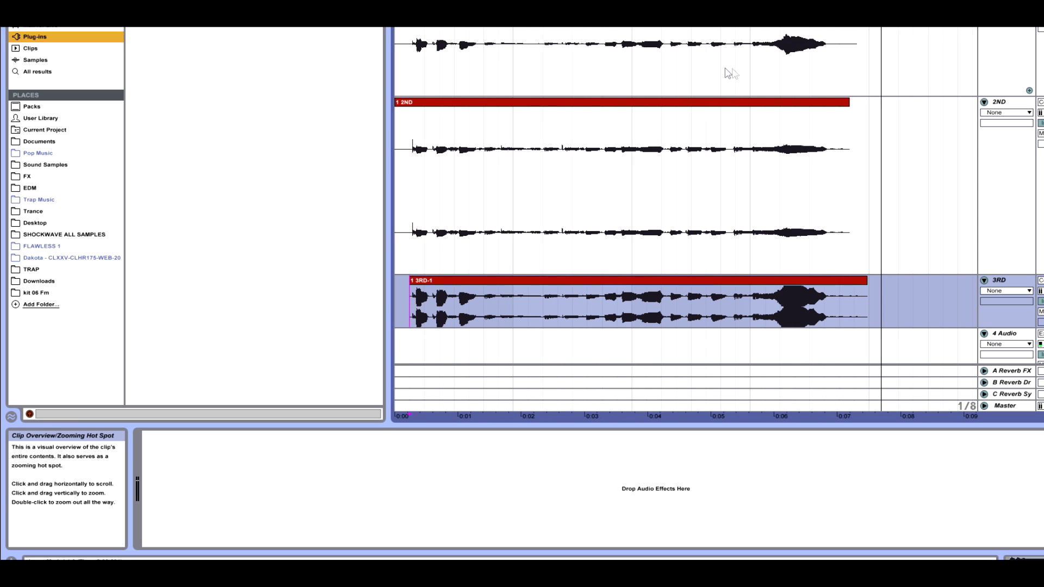
left_click(1000, 26)
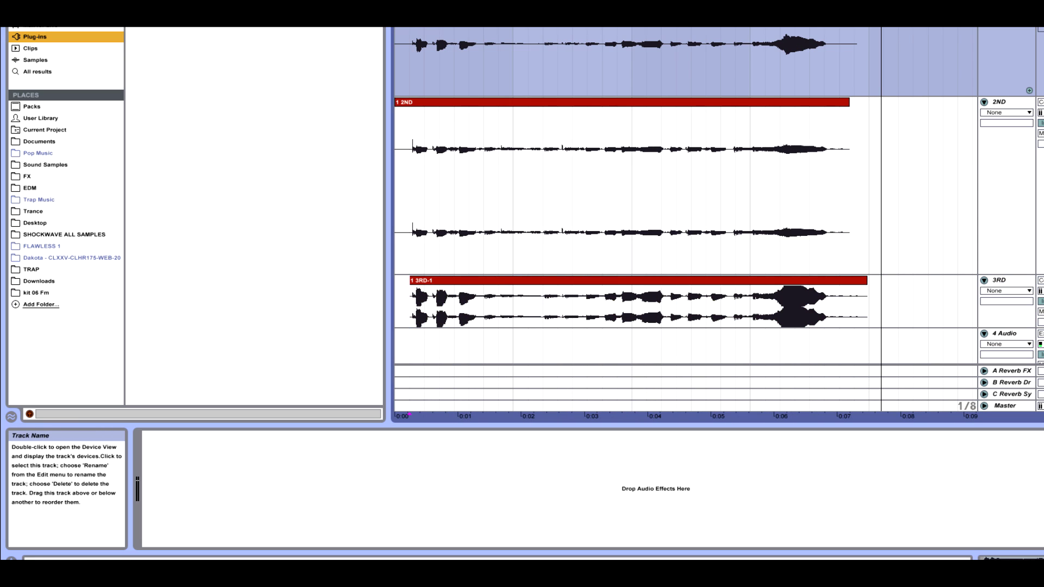
Step: Load a Compressor from Audio Effects onto the top vocal track
left_click(33, 3)
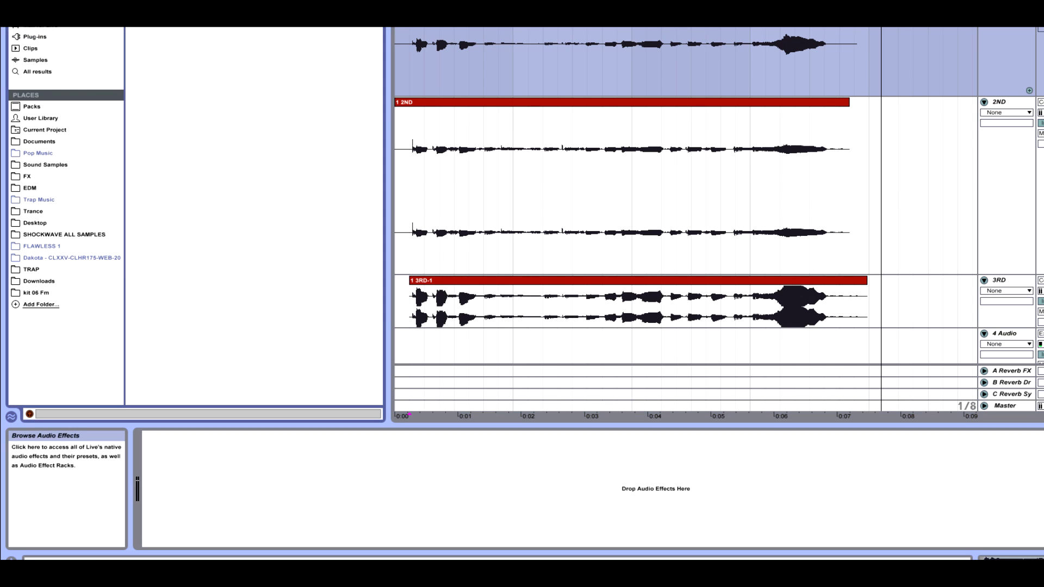
left_click(162, 49)
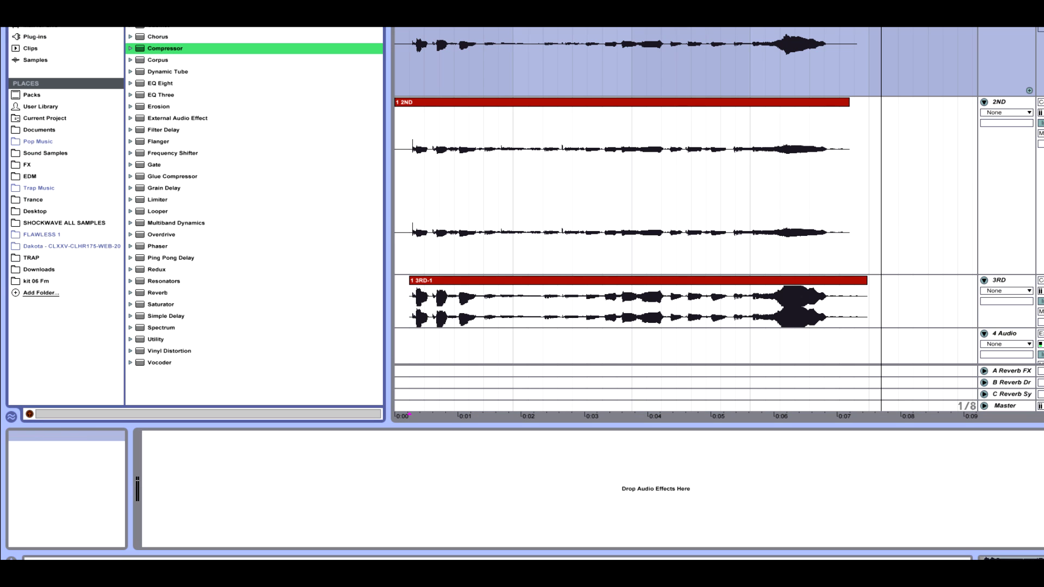
key("Return")
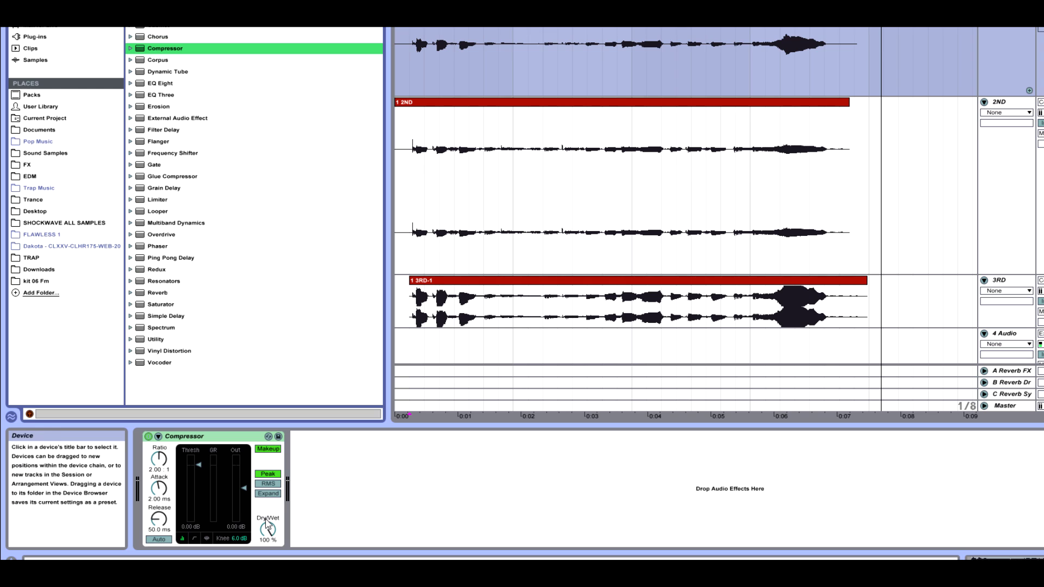
Step: Set the Compressor's Dry/Wet to 100% and lower its threshold to -9.93 dB
left_click_drag(268, 529, 274, 507)
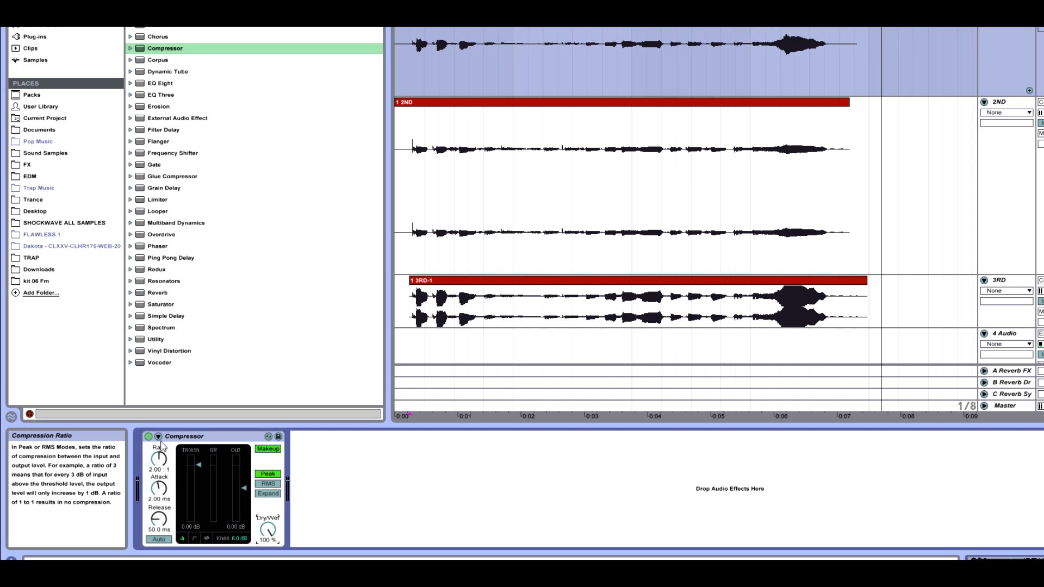
left_click(196, 539)
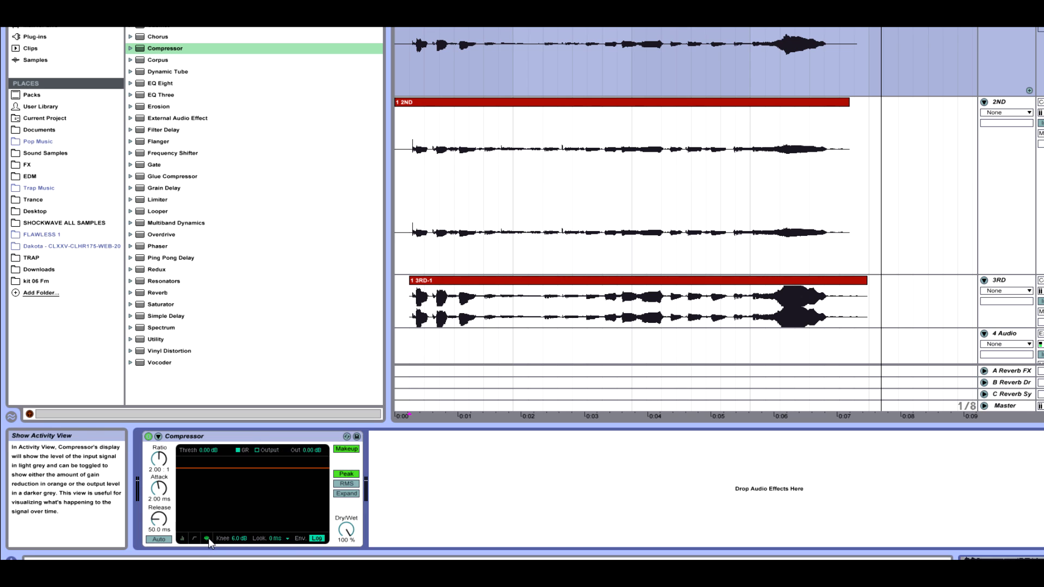
left_click(205, 539)
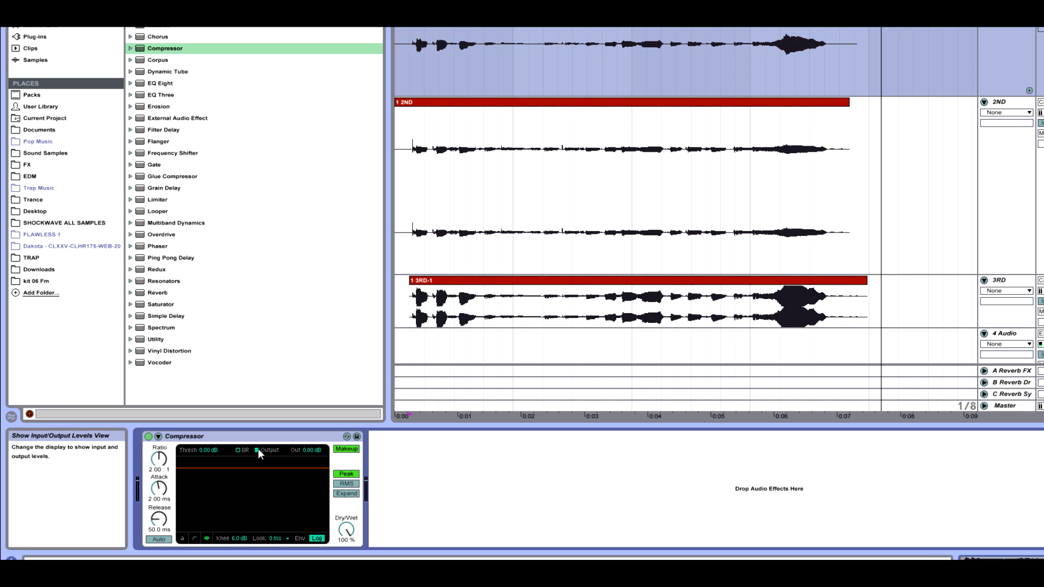
left_click_drag(232, 467, 229, 495)
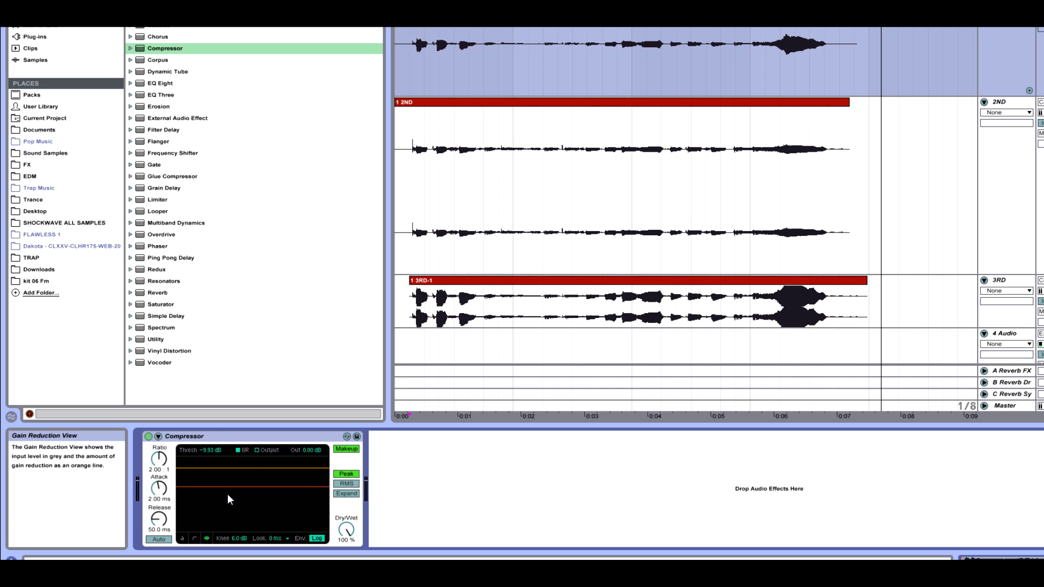